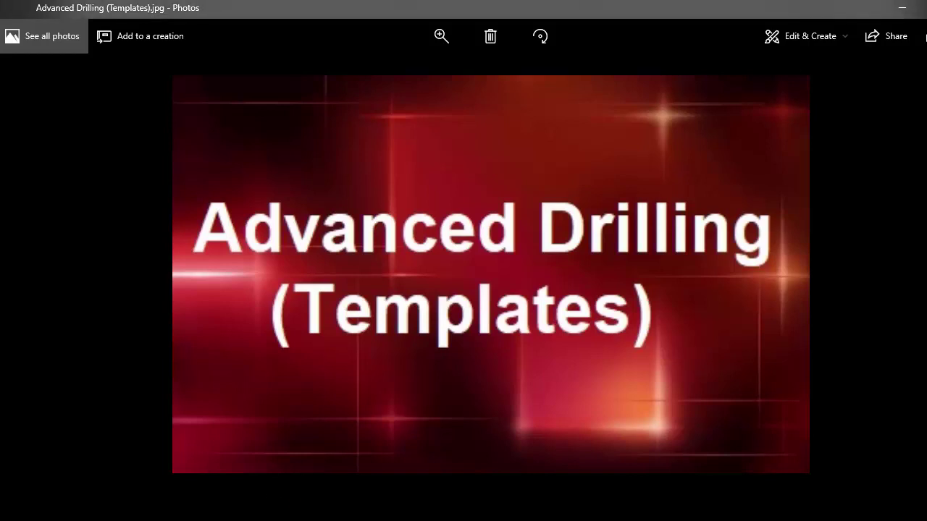
# Step: Minimize the Photos title-slide image to reveal the MicroRooster folder page
pyautogui.click(903, 9)
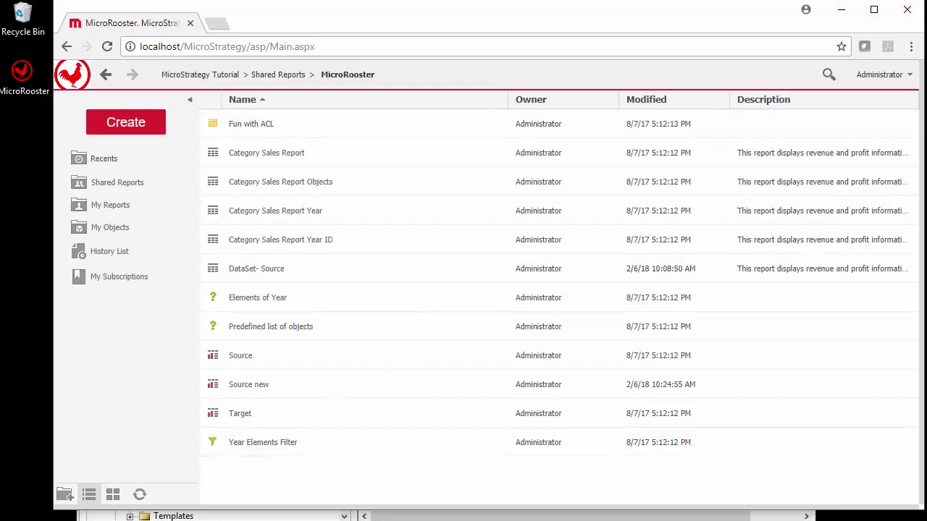
# Step: Switch to MicroStrategy Developer and open the DataSet- Source report in the Report Editor
pyautogui.hotkey('alt', 'Tab')
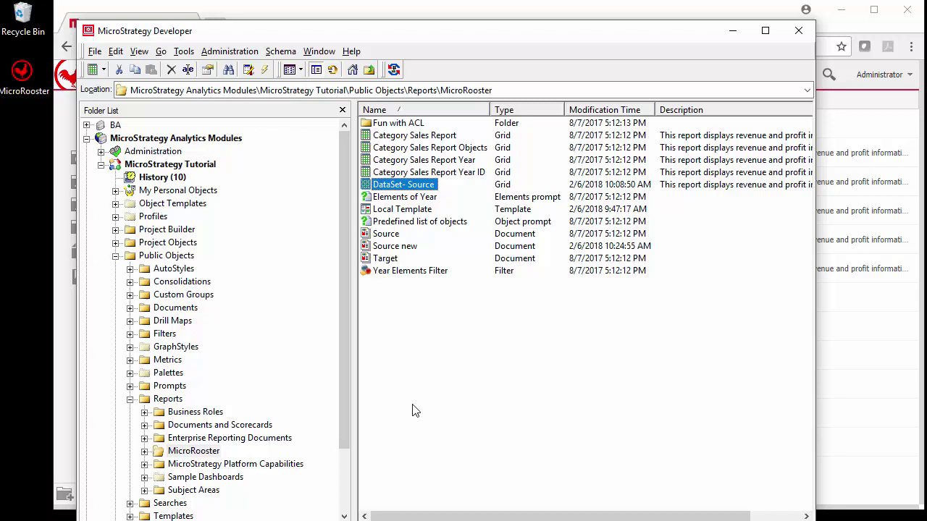
pyautogui.rightClick(386, 188)
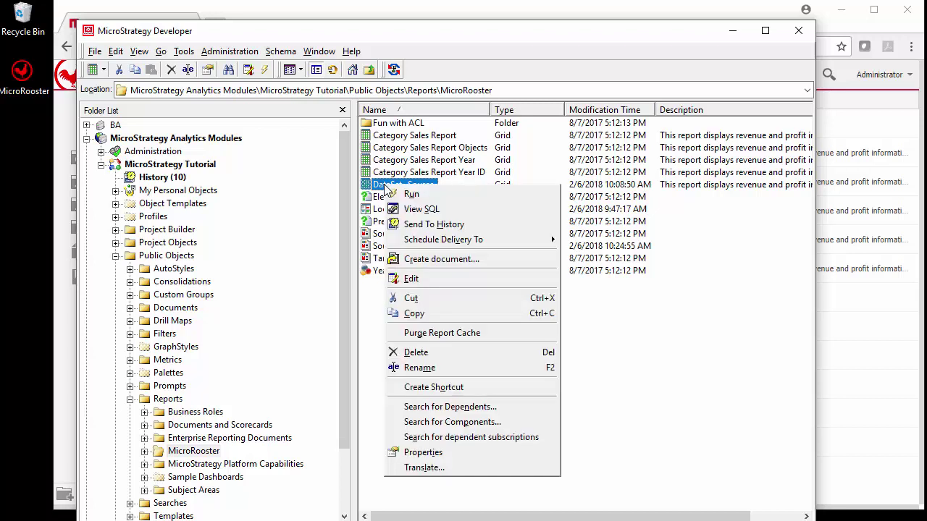
pyautogui.click(409, 280)
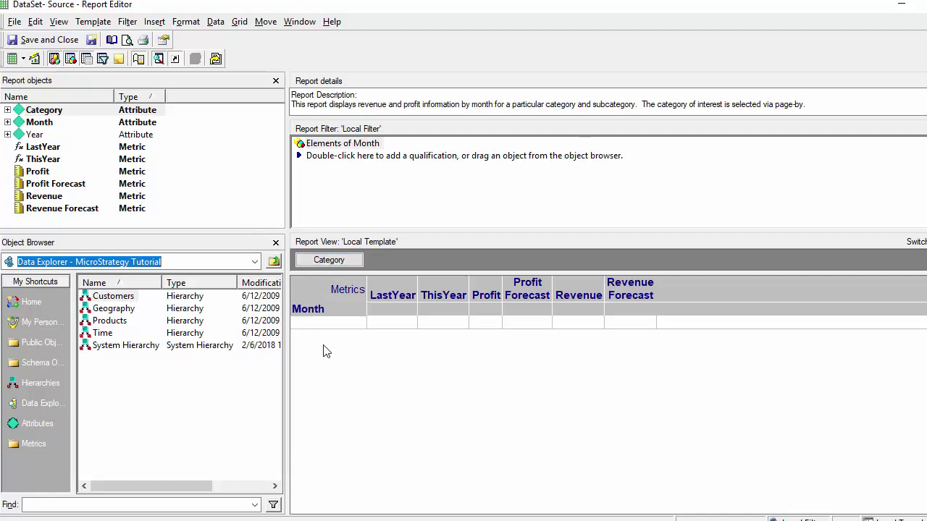
# Step: Select the Category attribute in the DataSet- Source report's page-by area
pyautogui.click(327, 262)
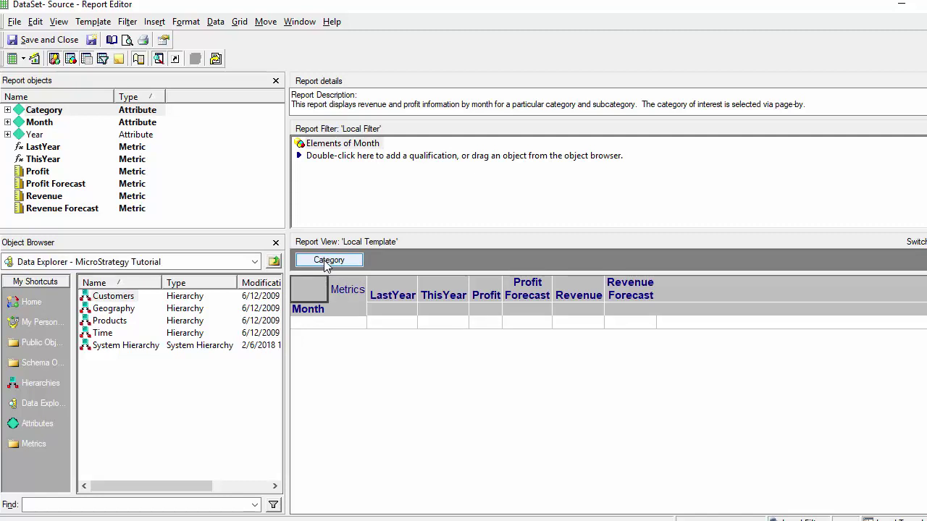
# Step: Drag Category out of page-by and add Products > Subcategory to page-by instead
pyautogui.moveTo(325, 266); pyautogui.dragTo(238, 379)
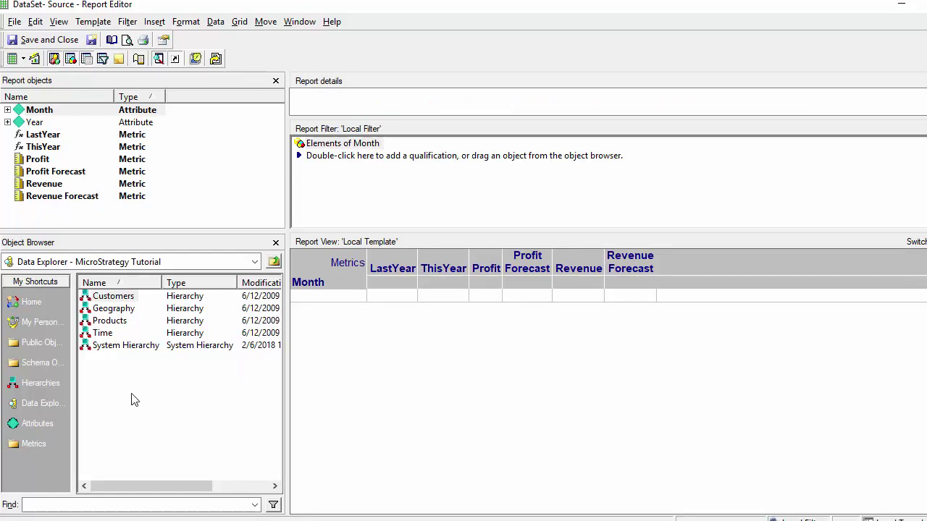
pyautogui.click(30, 425)
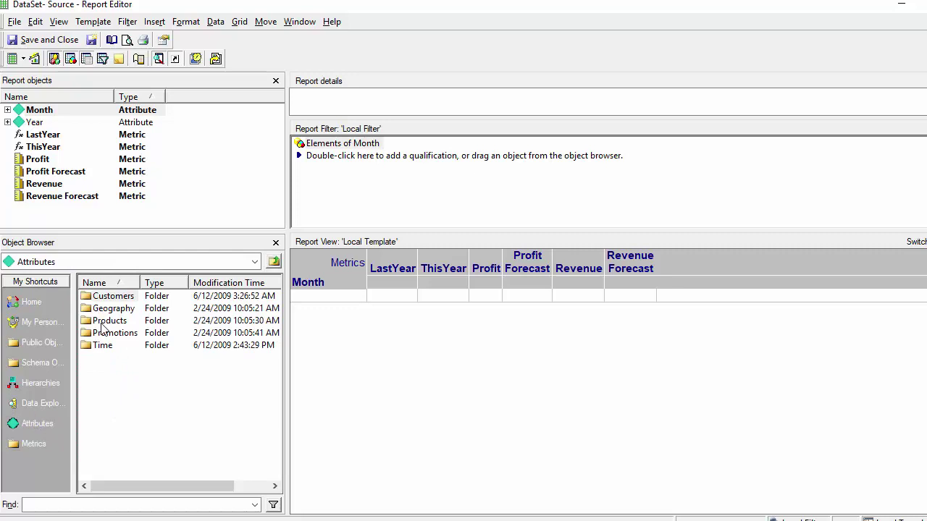
pyautogui.doubleClick(102, 321)
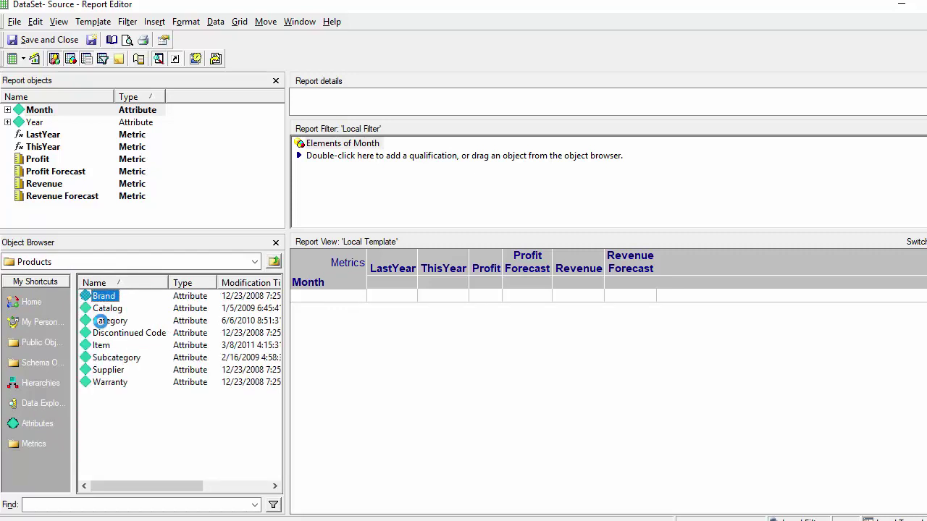
pyautogui.rightClick(115, 360)
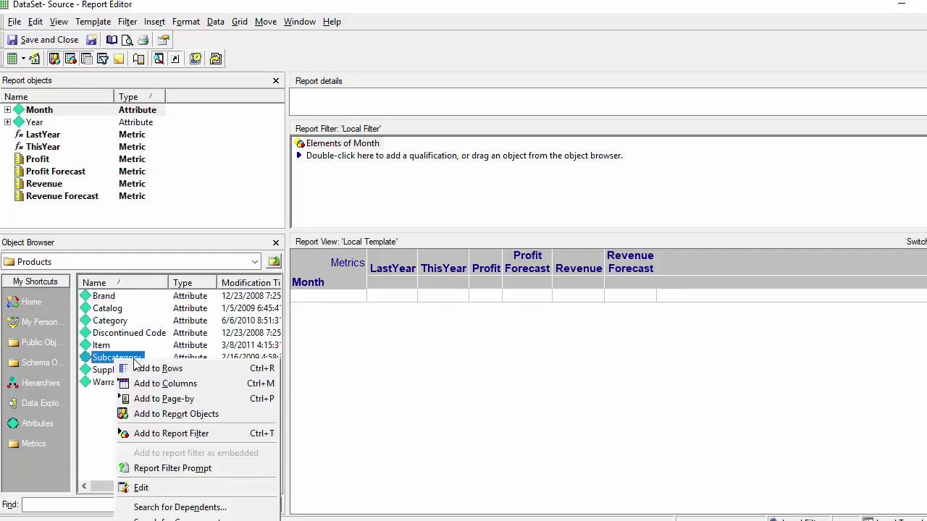
pyautogui.click(165, 399)
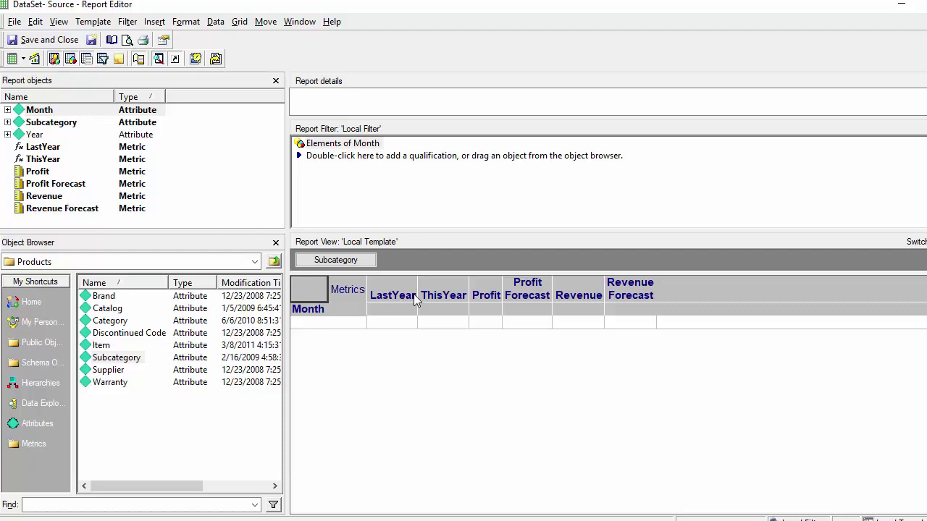
# Step: Drag the LastYear and ThisYear metric columns out of the report grid
pyautogui.moveTo(400, 293); pyautogui.dragTo(216, 432)
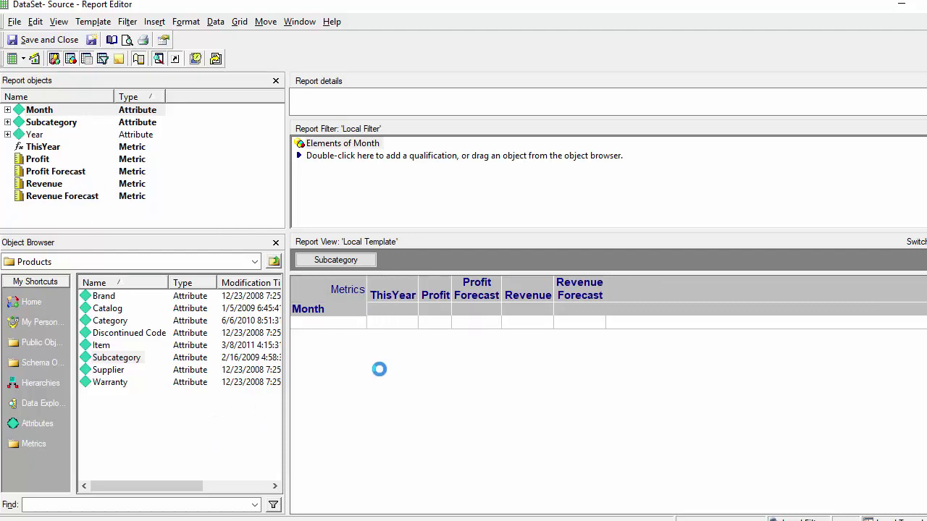
pyautogui.moveTo(404, 292); pyautogui.dragTo(242, 389)
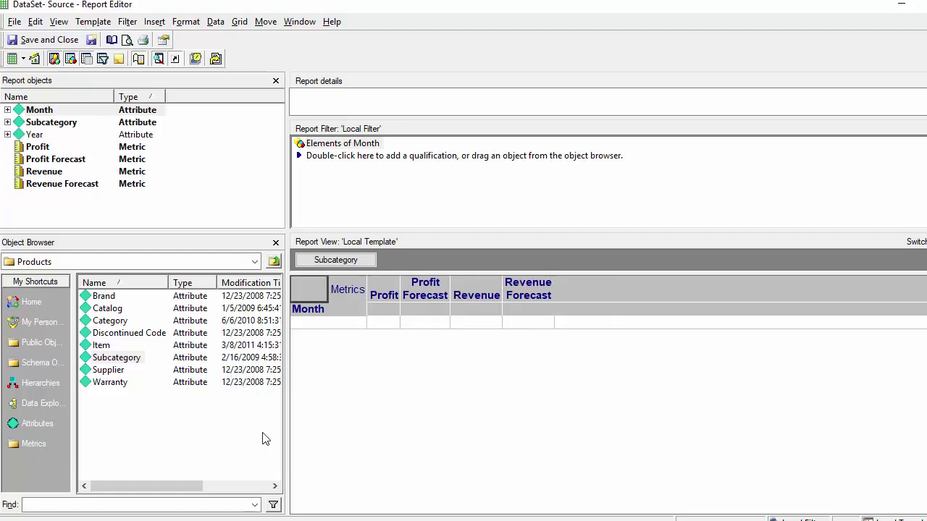
# Step: Save the layout as a template, replacing Local Template in Public Objects > Reports > MicroRooster
pyautogui.click(94, 22)
pyautogui.click(110, 51)
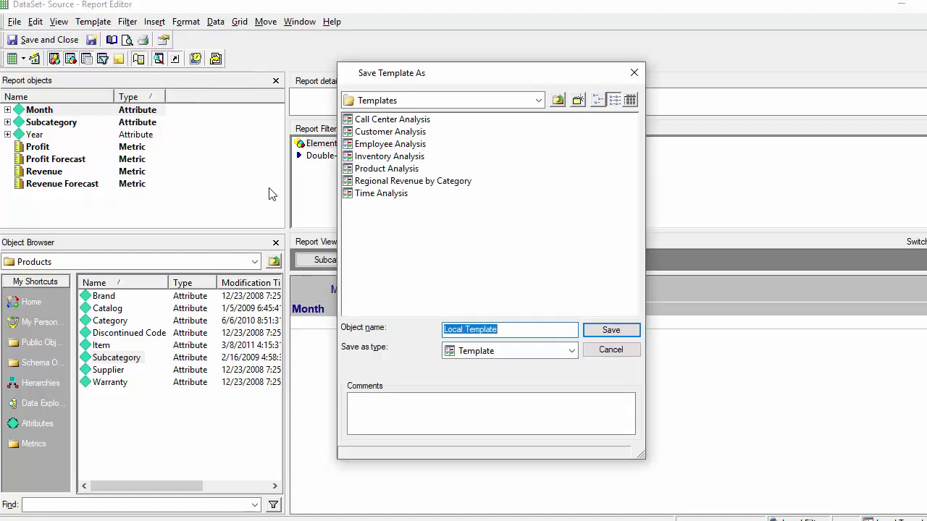
pyautogui.click(538, 100)
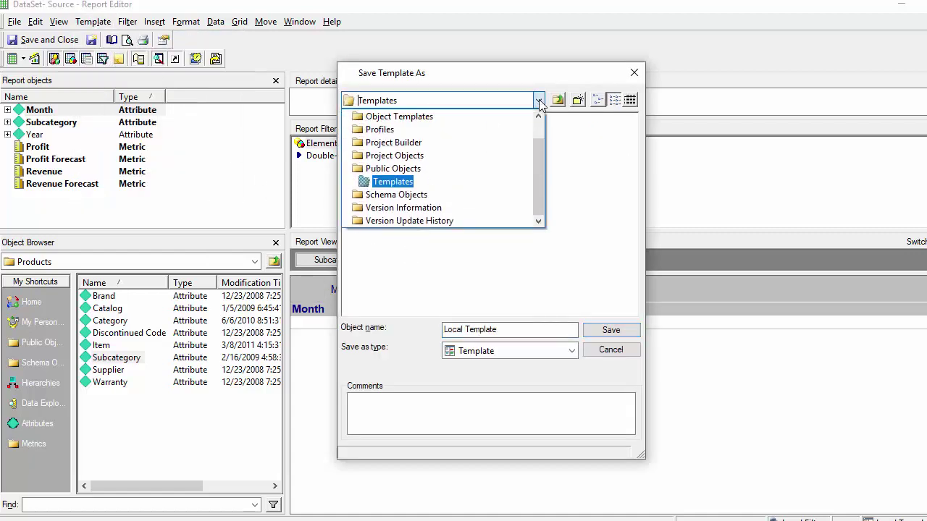
pyautogui.click(407, 173)
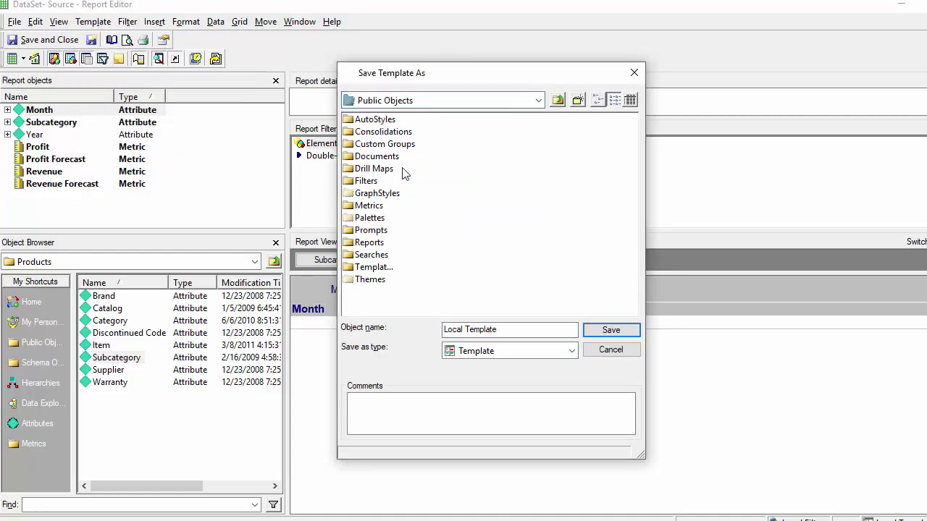
pyautogui.doubleClick(369, 245)
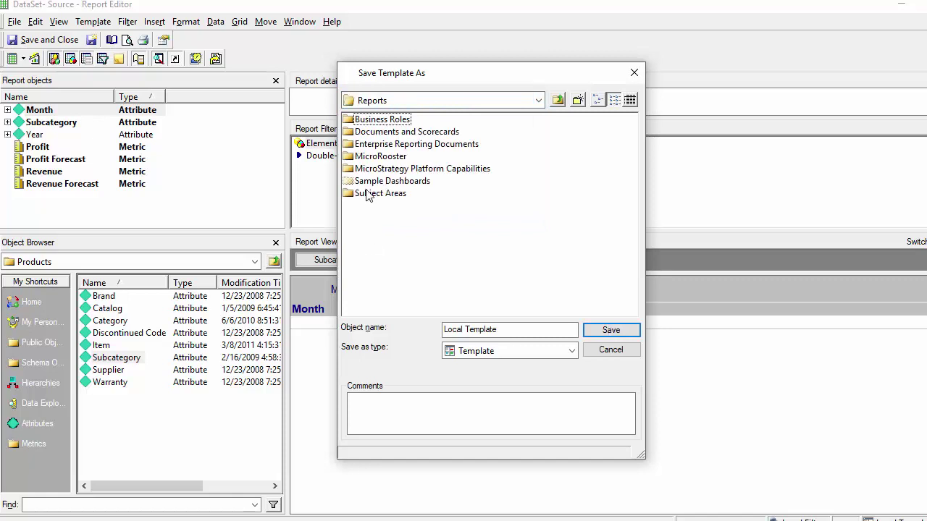
pyautogui.doubleClick(371, 158)
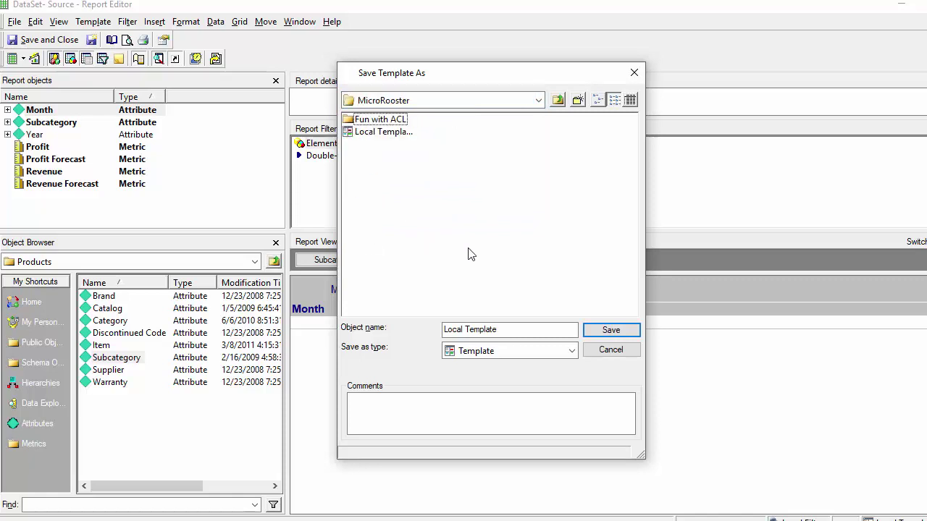
pyautogui.click(383, 134)
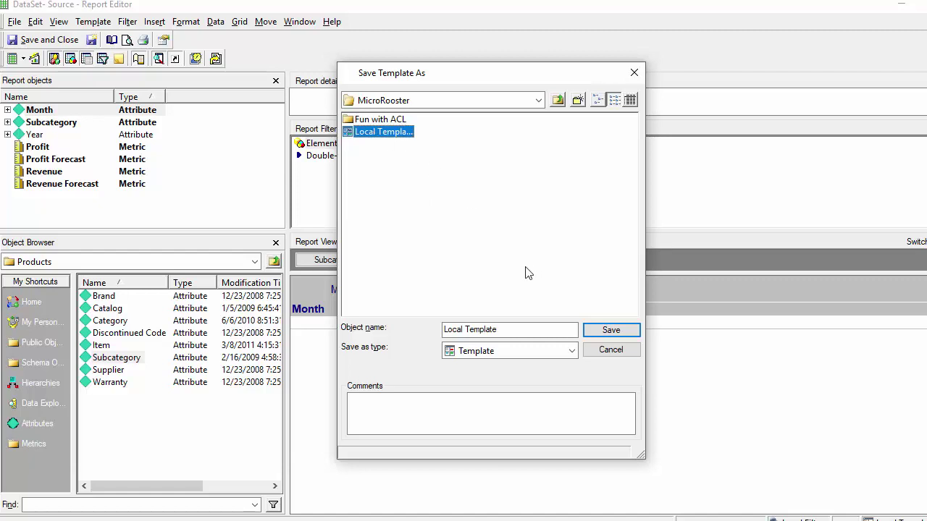
pyautogui.click(592, 333)
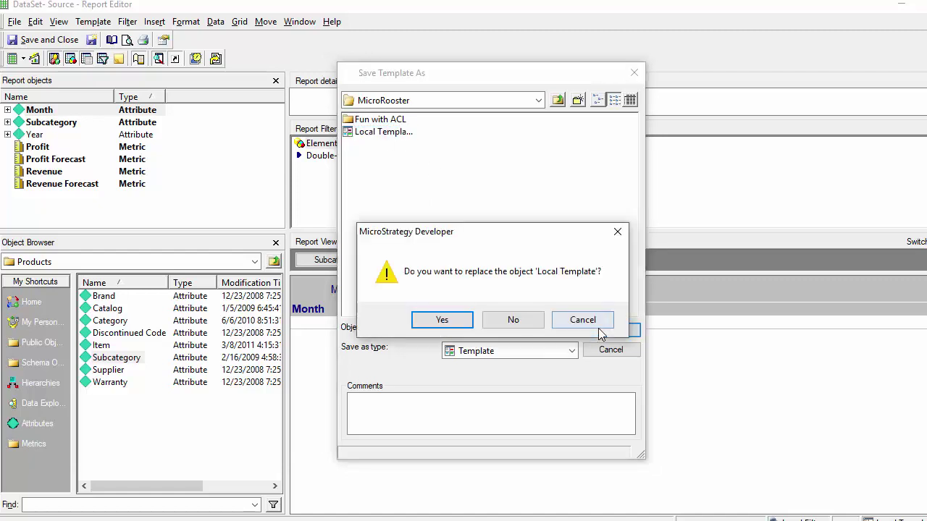
pyautogui.click(441, 320)
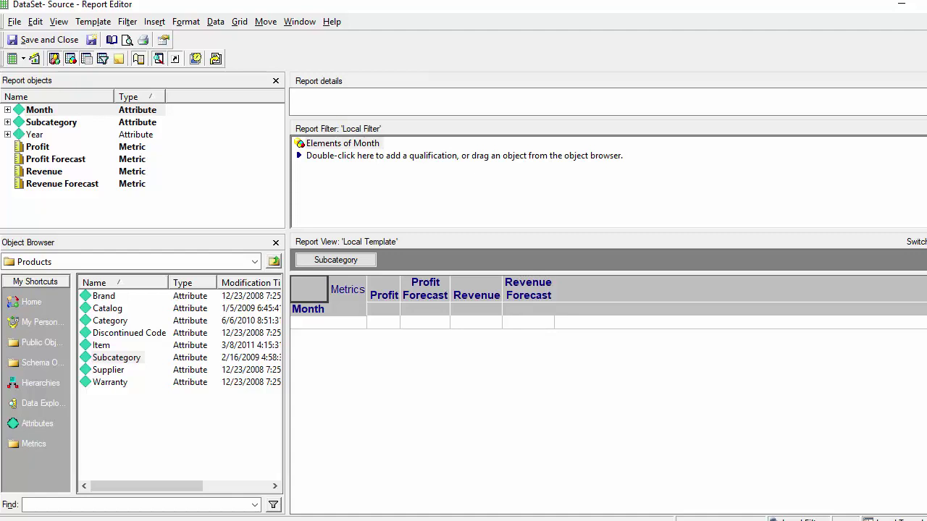
# Step: Close the report without saving changes and reopen DataSet- Source for editing
pyautogui.hotkey('alt', 'F4')
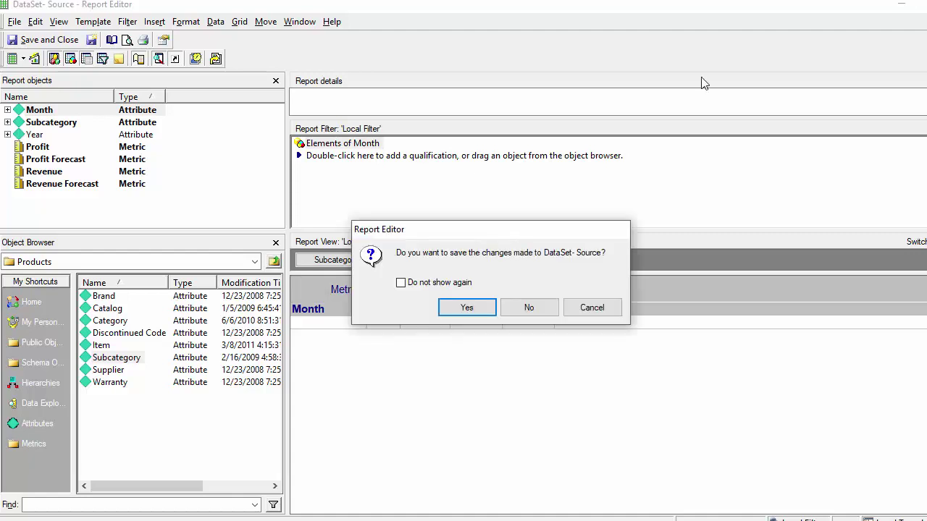
pyautogui.click(526, 307)
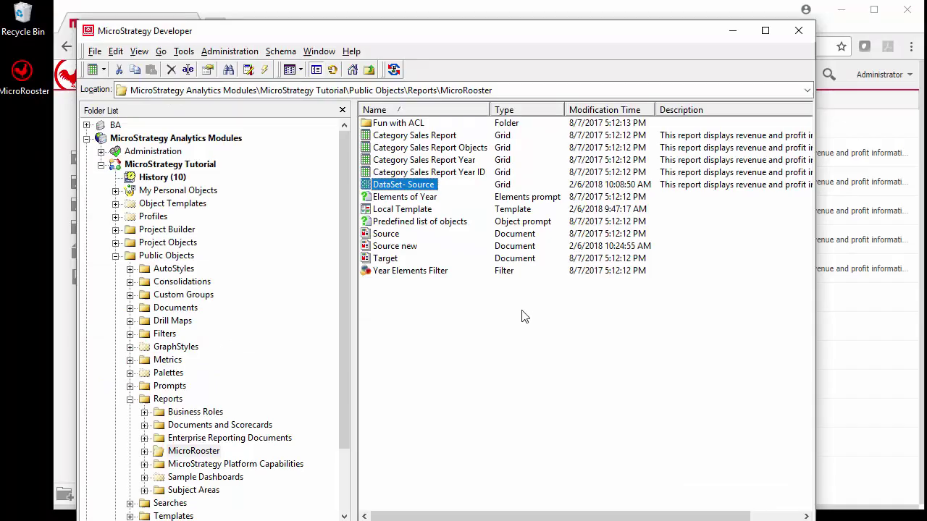
pyautogui.rightClick(401, 190)
pyautogui.click(427, 278)
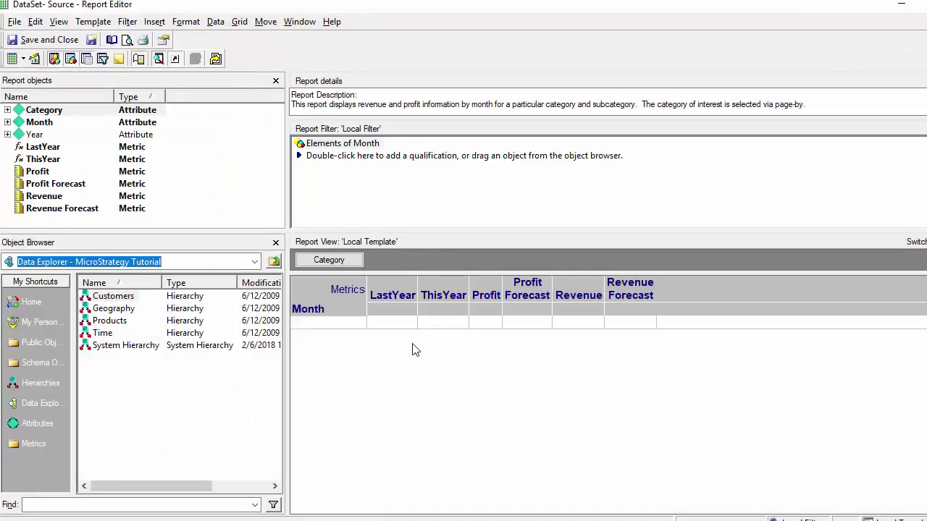
# Step: Open the Drill Map Editor, select Month under Local Template, and start adding a template destination
pyautogui.click(87, 20)
pyautogui.moveTo(215, 22)
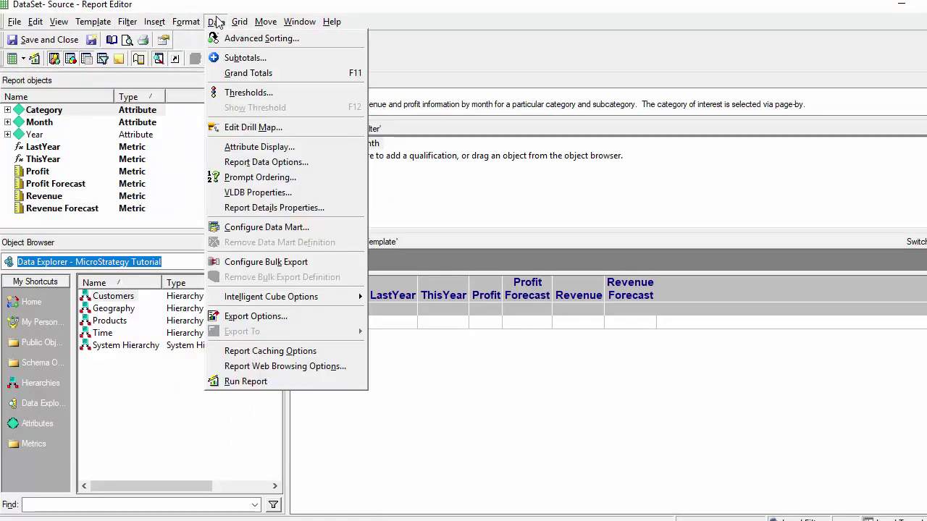
pyautogui.click(238, 128)
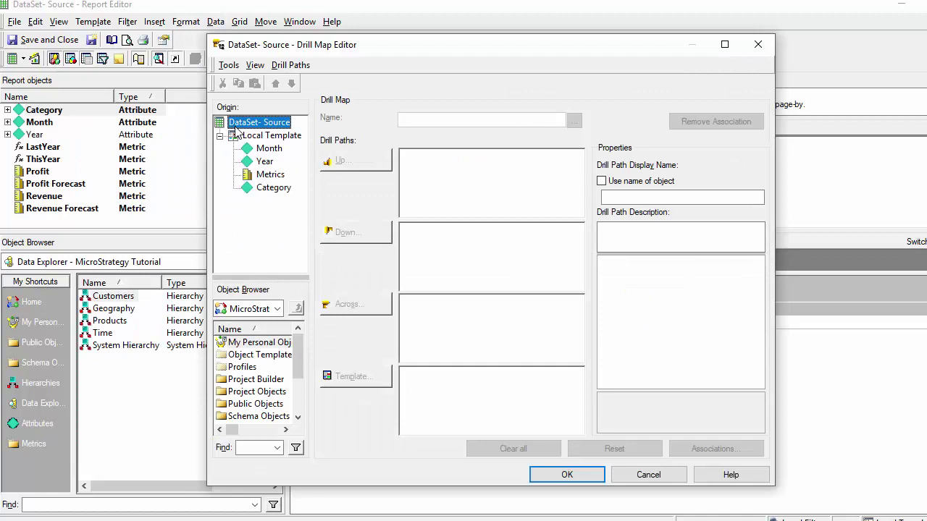
pyautogui.click(266, 149)
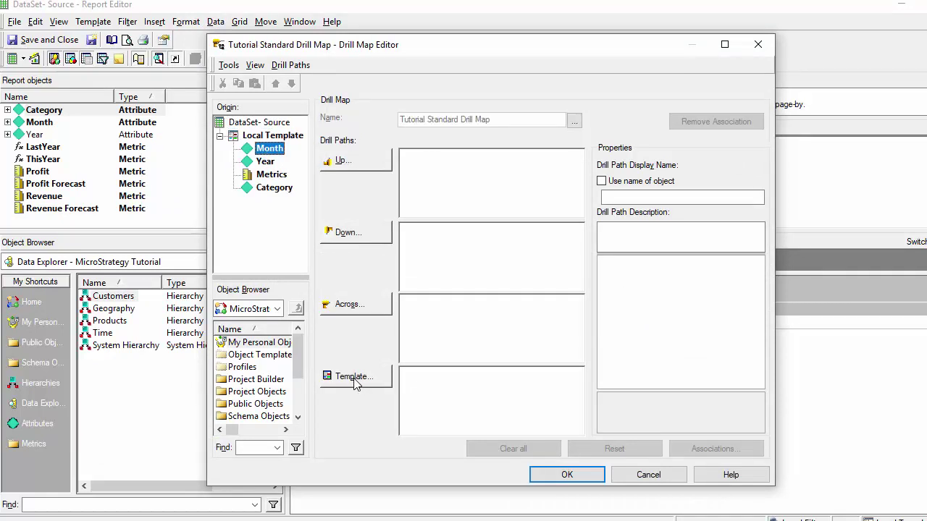
pyautogui.click(354, 382)
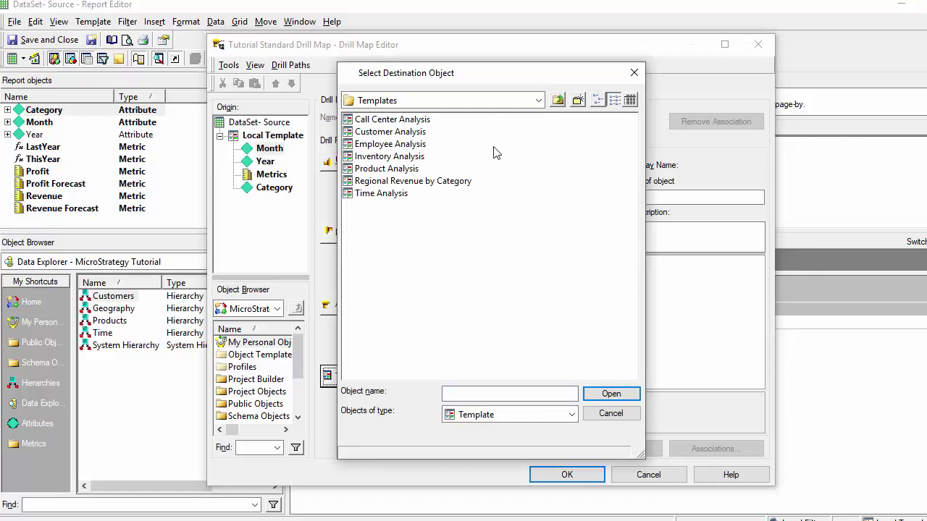
# Step: Choose Local Template from Public Objects > Reports > MicroRooster as the drill destination
pyautogui.click(540, 100)
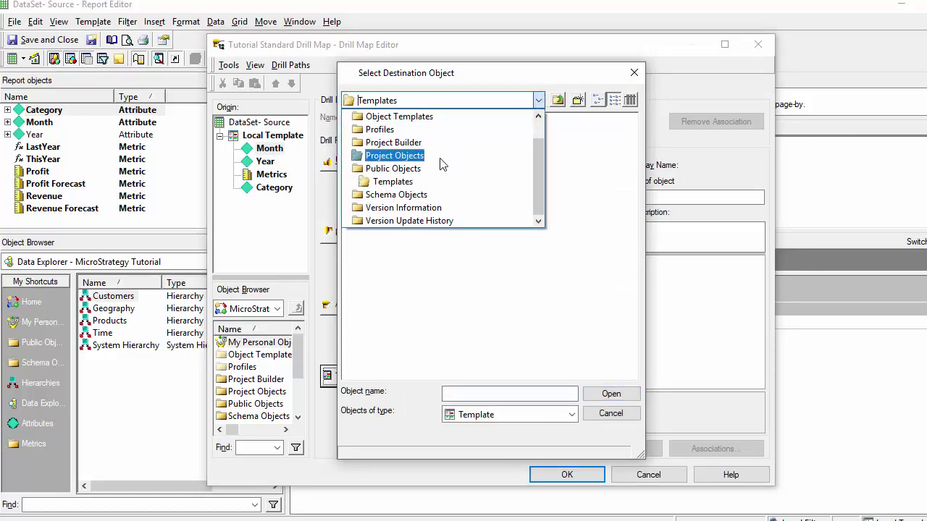
pyautogui.click(405, 171)
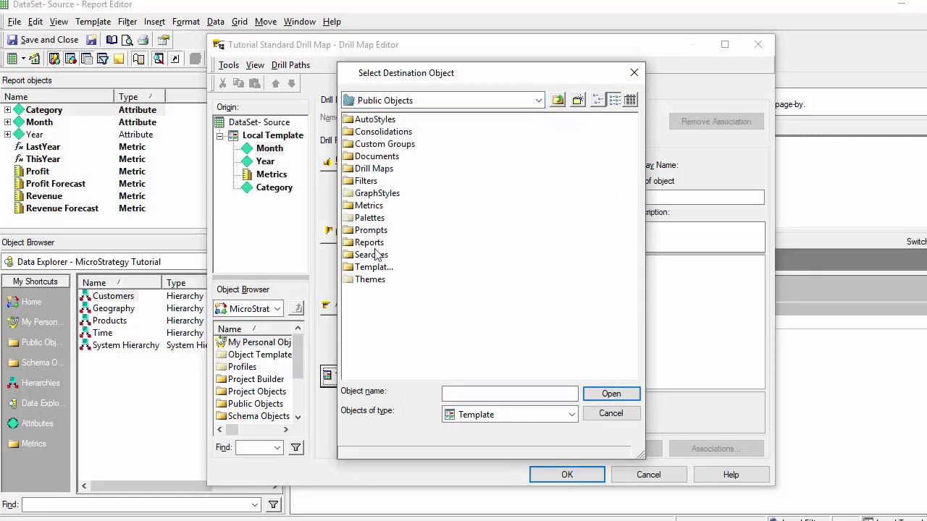
pyautogui.click(373, 245)
pyautogui.doubleClick(373, 245)
pyautogui.doubleClick(372, 156)
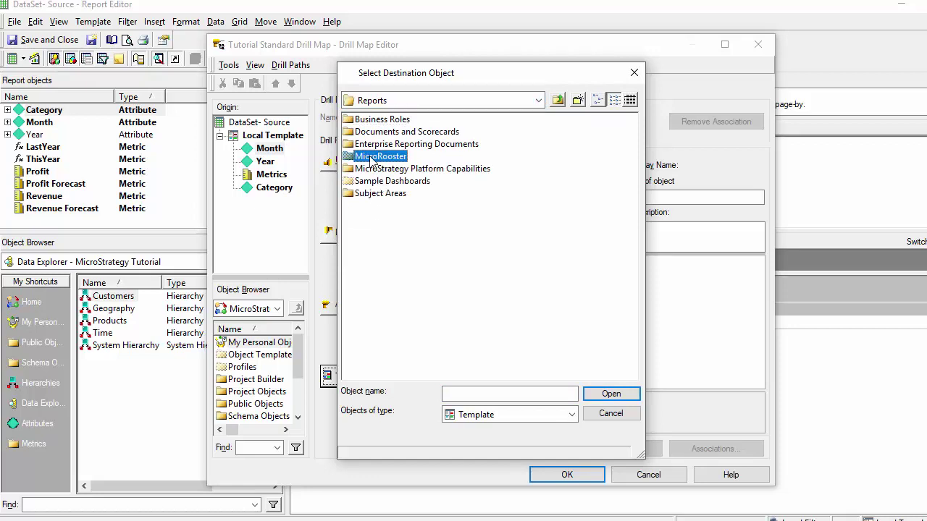
pyautogui.click(369, 132)
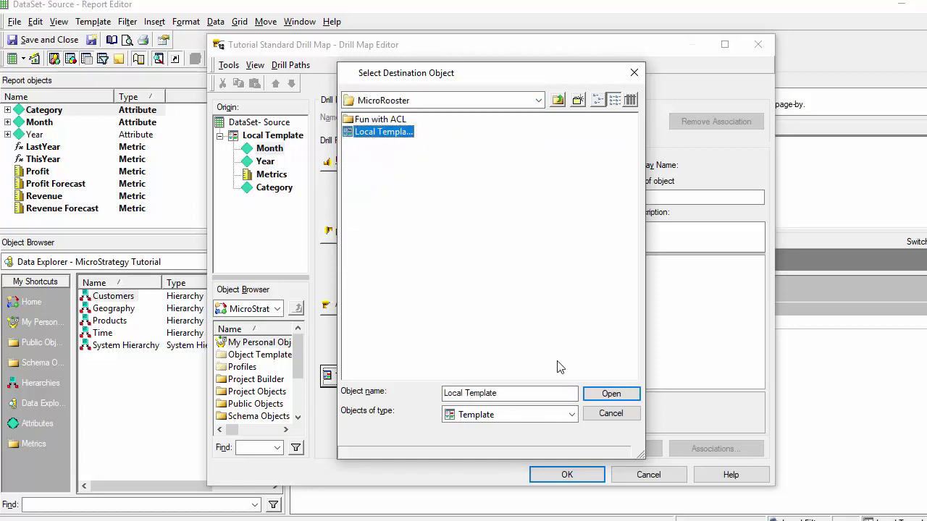
pyautogui.click(610, 394)
# Step: Rename the drill map to 'SubCat Month Drill Map' and close the Drill Map Editor
pyautogui.moveTo(467, 119); pyautogui.dragTo(399, 119)
pyautogui.press('Delete')
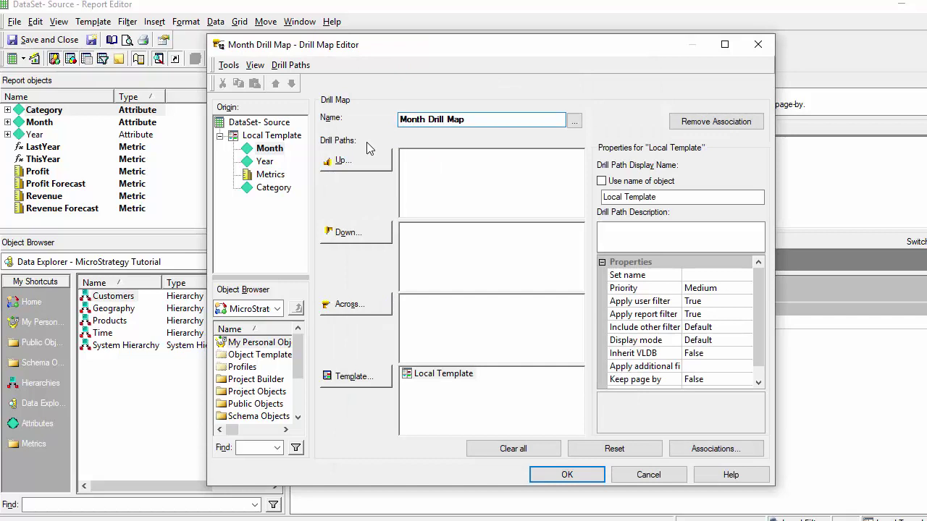
pyautogui.write('SubCat')
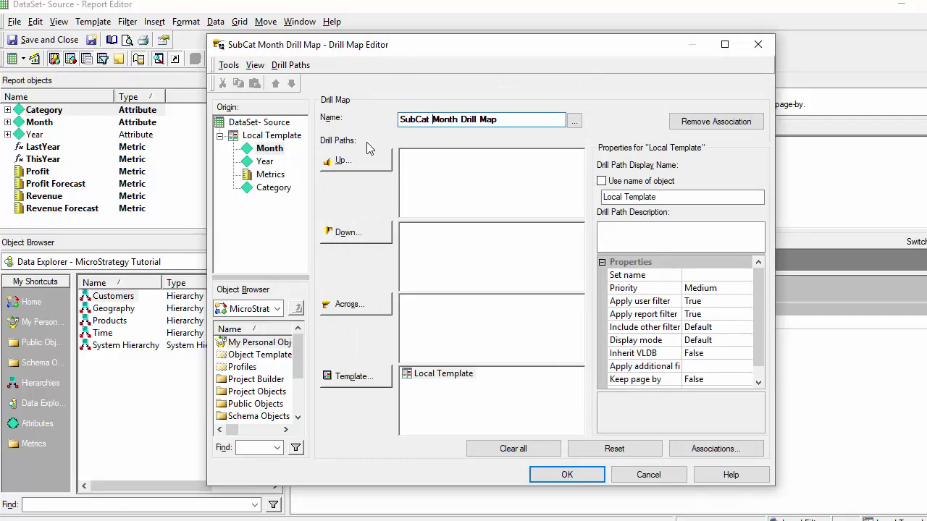
pyautogui.click(569, 476)
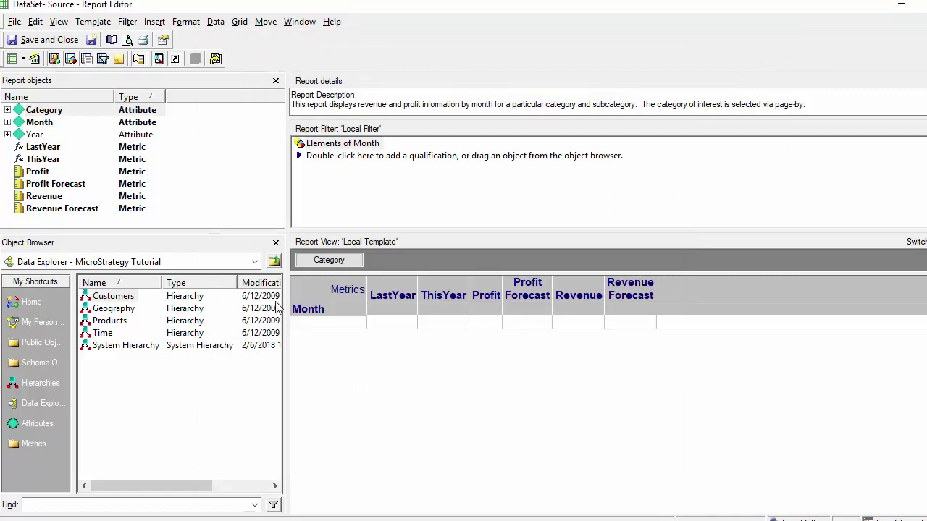
# Step: Save the report and run it for the months Jan 2014 through May 2014
pyautogui.click(14, 21)
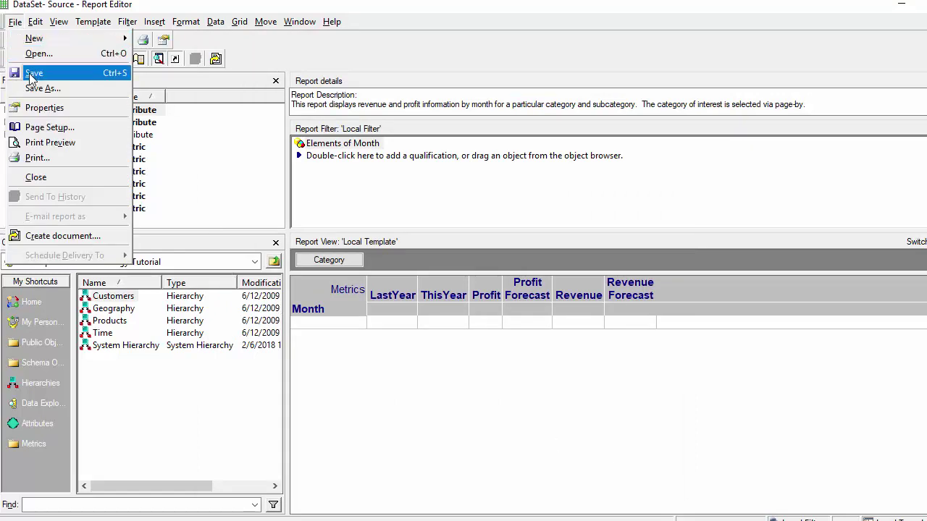
pyautogui.click(29, 70)
pyautogui.click(11, 59)
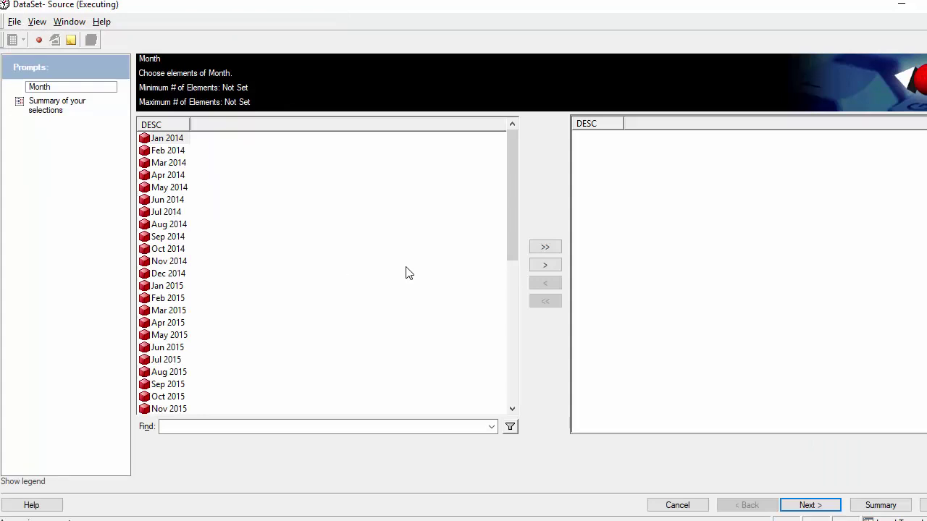
pyautogui.click(547, 266)
pyautogui.click(547, 266)
pyautogui.click(547, 266)
pyautogui.click(547, 267)
pyautogui.click(547, 266)
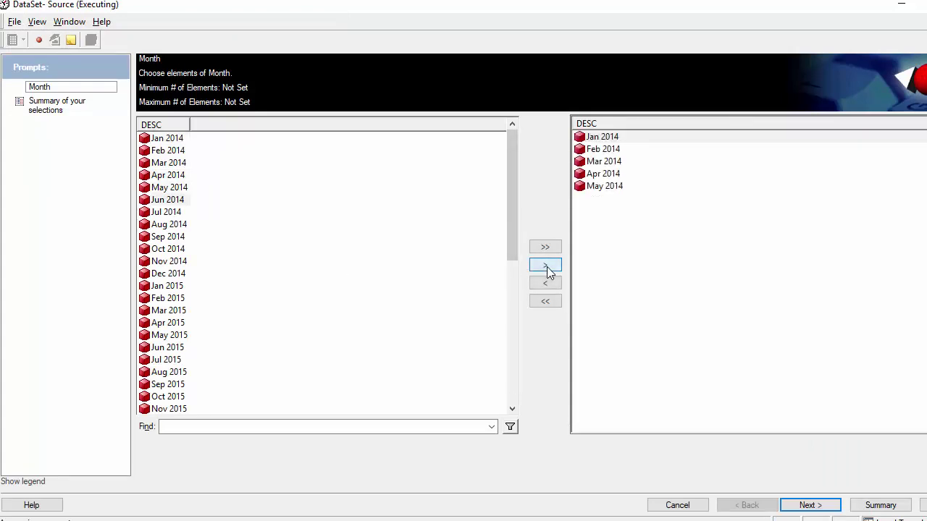
pyautogui.click(923, 505)
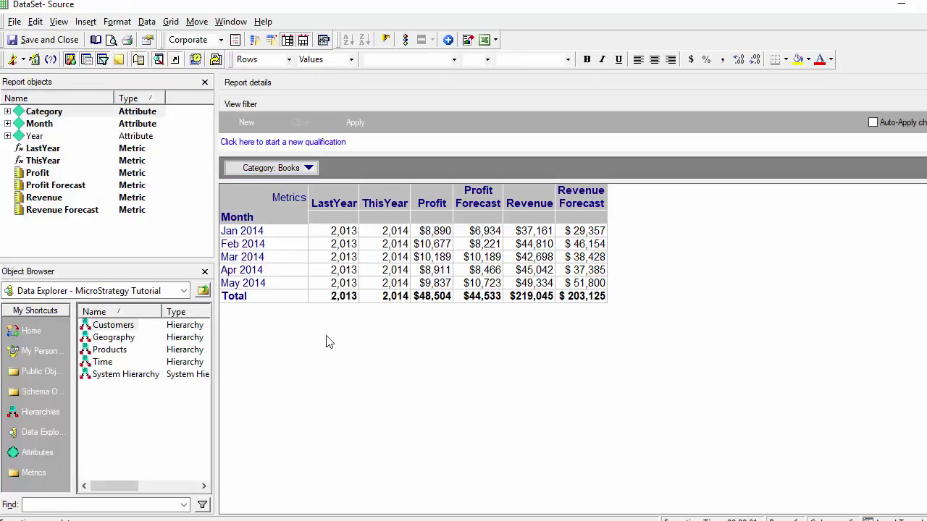
# Step: Drill from Jan 2014 to Local Template and review its Report Filter in report details
pyautogui.rightClick(241, 235)
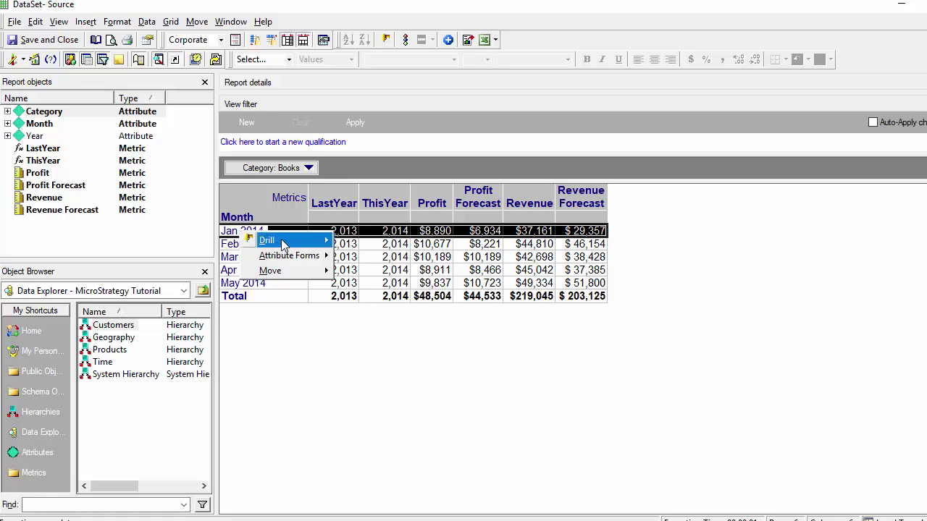
pyautogui.moveTo(281, 239)
pyautogui.moveTo(362, 240)
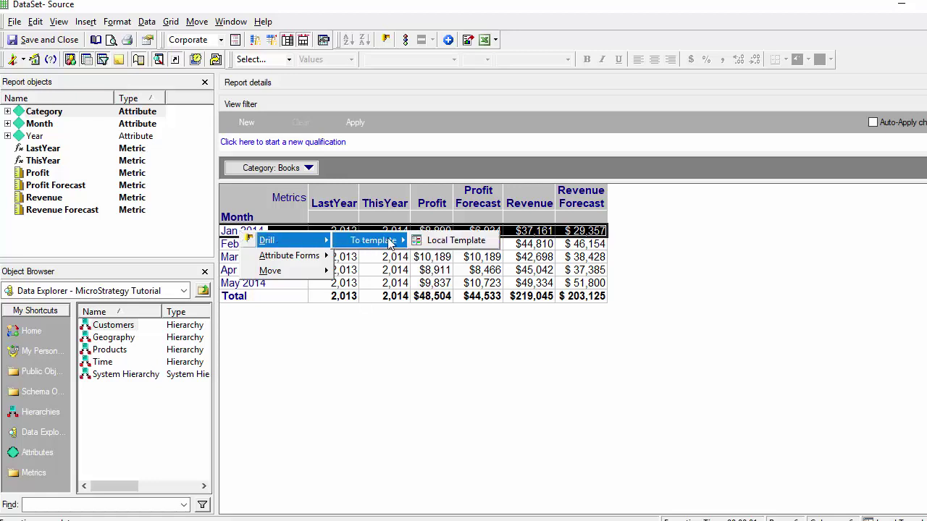
pyautogui.click(429, 241)
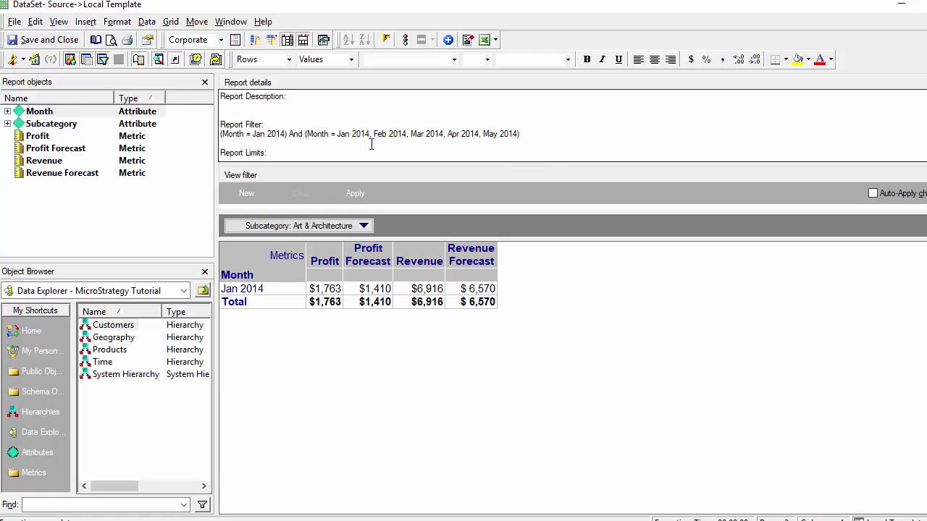
pyautogui.scroll(-2, 370, 126)
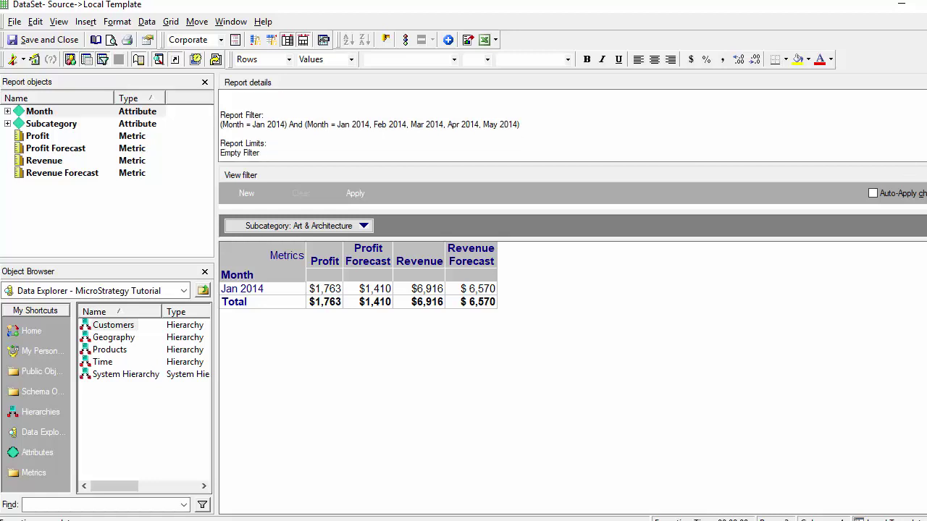
pyautogui.scroll(2, 370, 125)
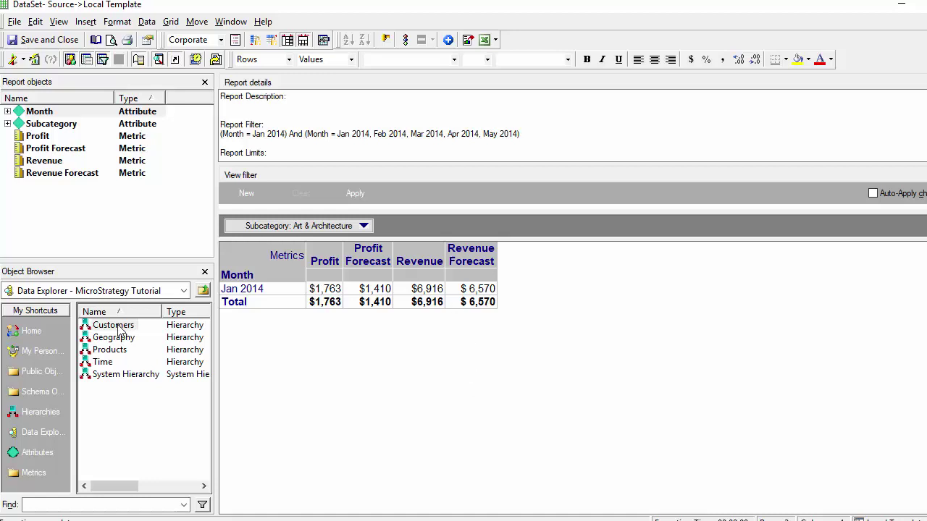
# Step: Place Category from Products as a page-by on the drilled Local Template report, then close it without saving
pyautogui.doubleClick(107, 351)
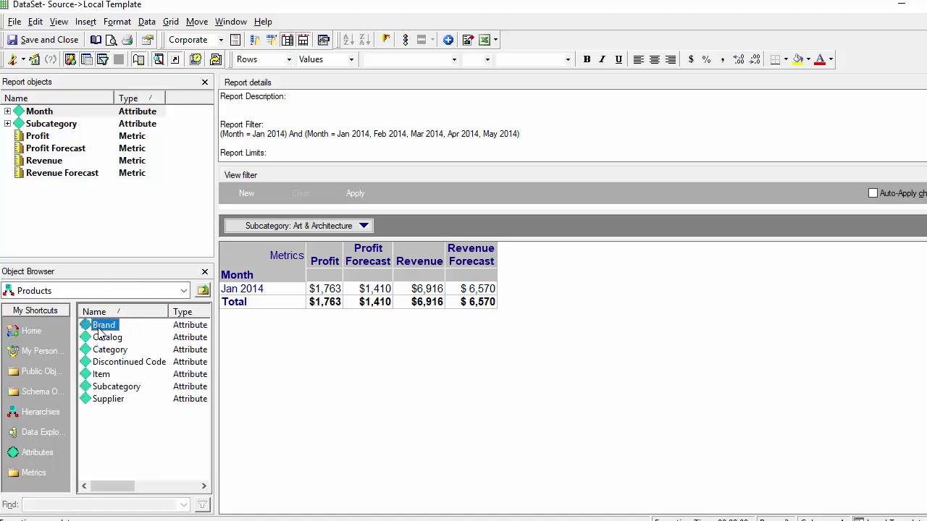
pyautogui.moveTo(107, 355); pyautogui.dragTo(282, 355)
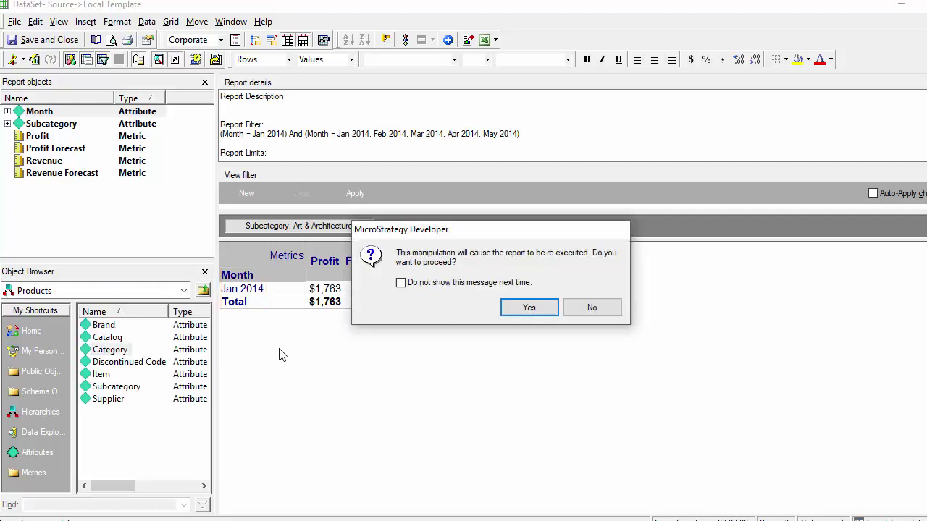
pyautogui.click(587, 313)
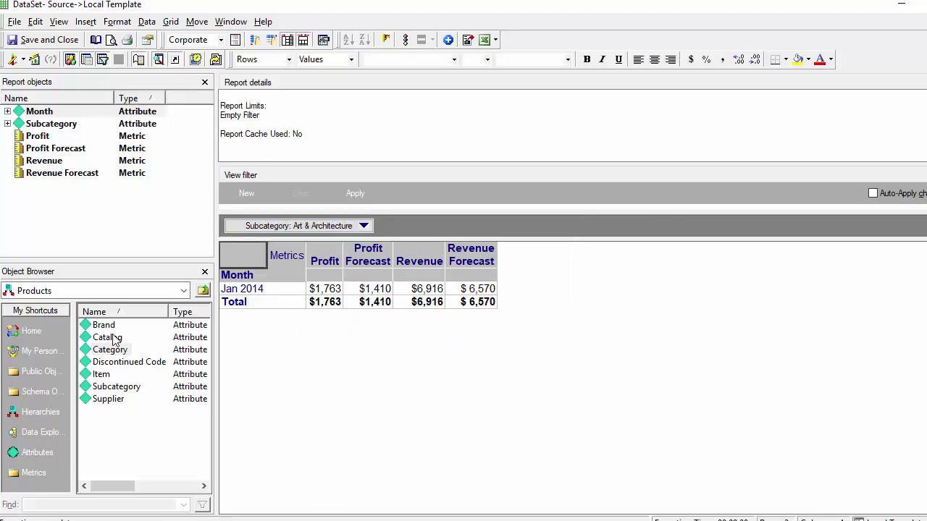
pyautogui.moveTo(110, 350); pyautogui.dragTo(225, 224)
pyautogui.press('Return')
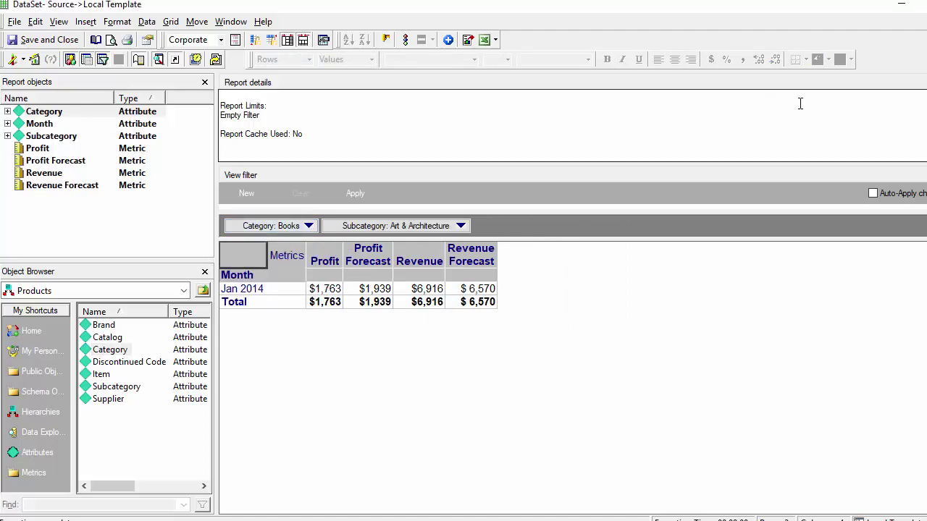
pyautogui.hotkey('alt', 'F4')
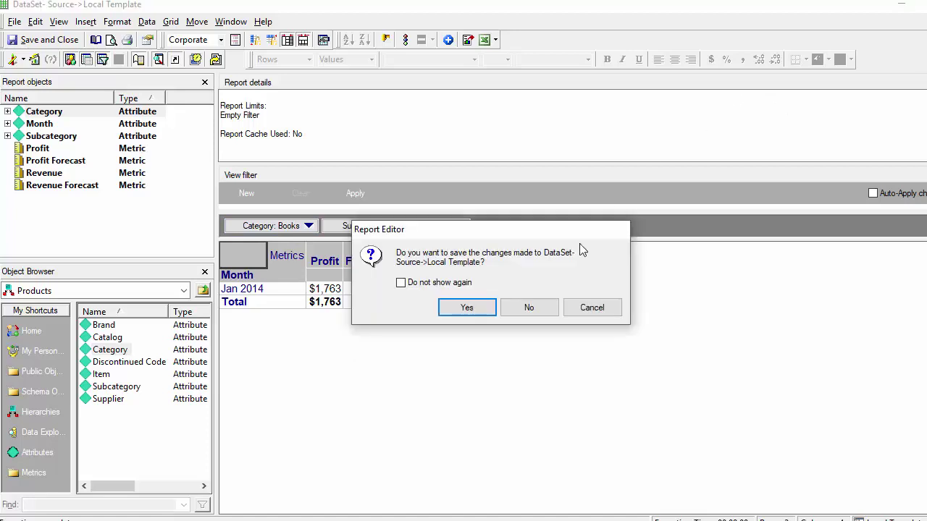
pyautogui.click(531, 308)
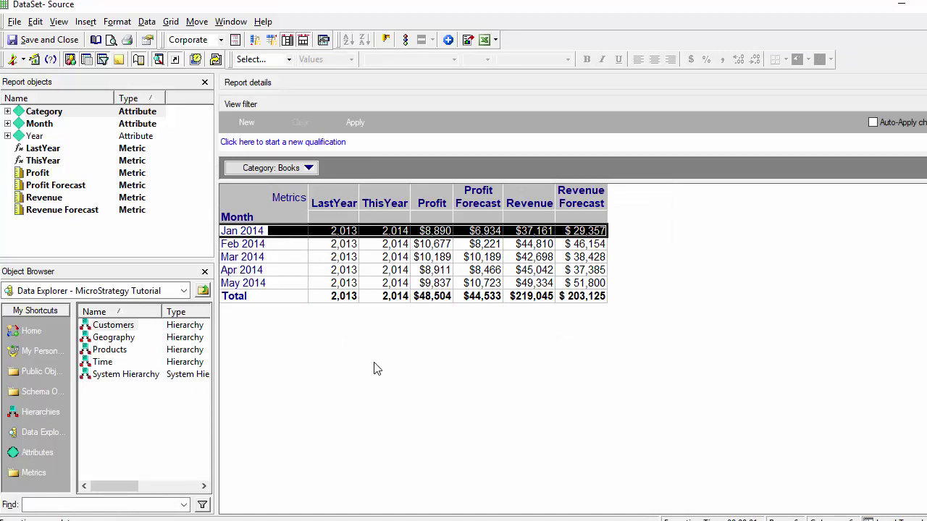
# Step: Enable the 'Any other part of the report' drilling option in Report Data Options and re-run the report
pyautogui.click(147, 21)
pyautogui.click(183, 187)
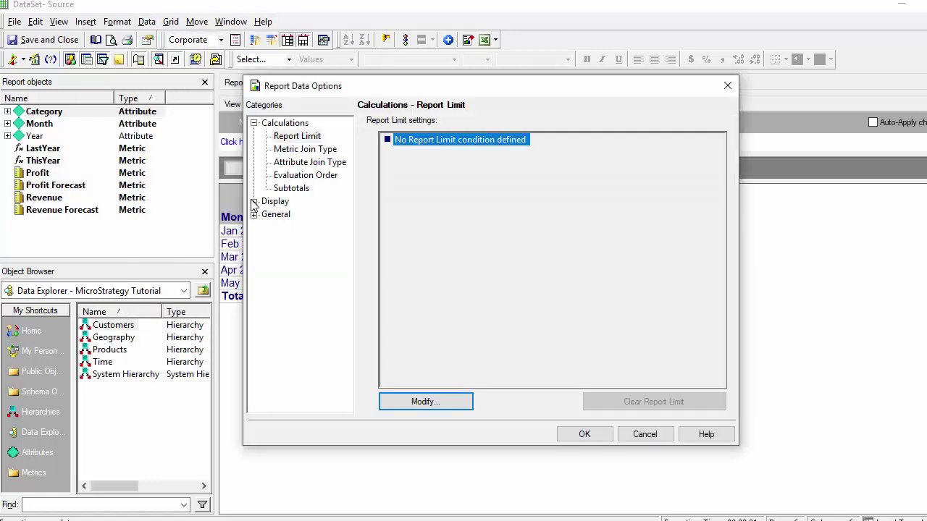
pyautogui.click(253, 202)
pyautogui.click(253, 266)
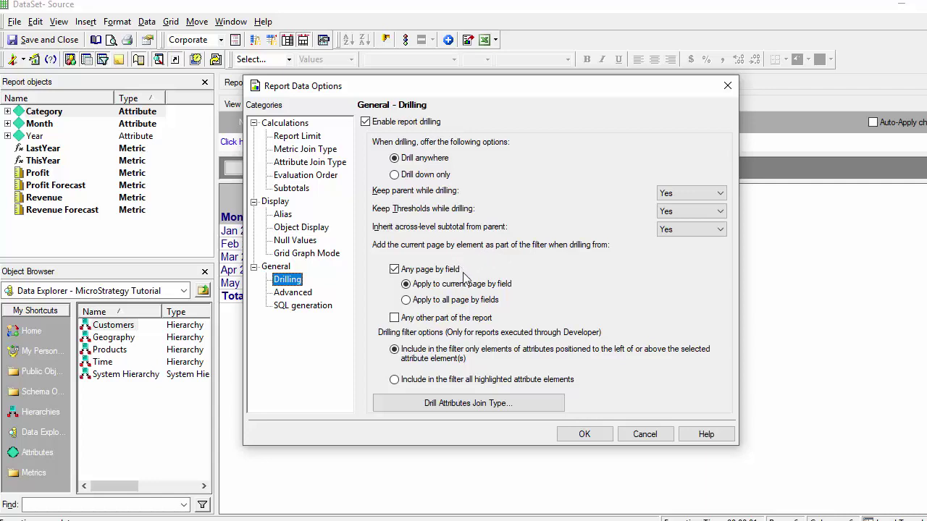
pyautogui.click(396, 320)
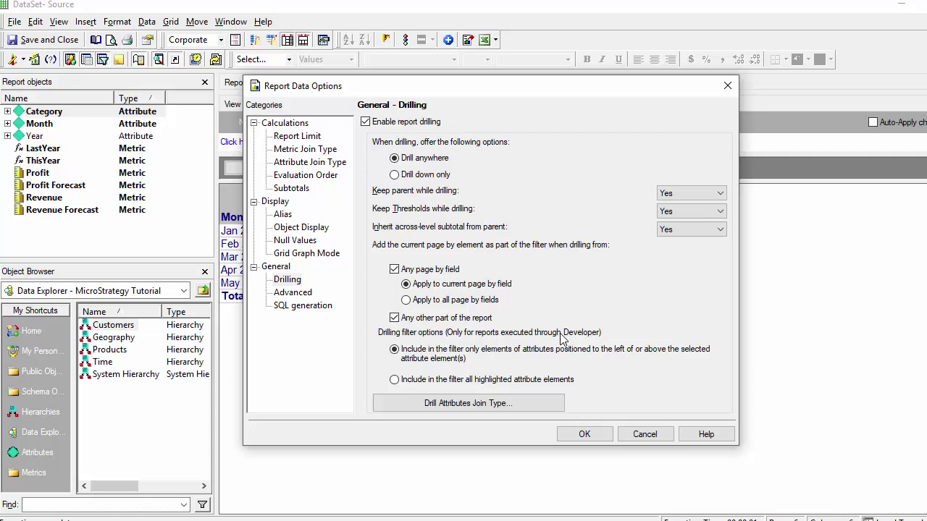
pyautogui.click(585, 434)
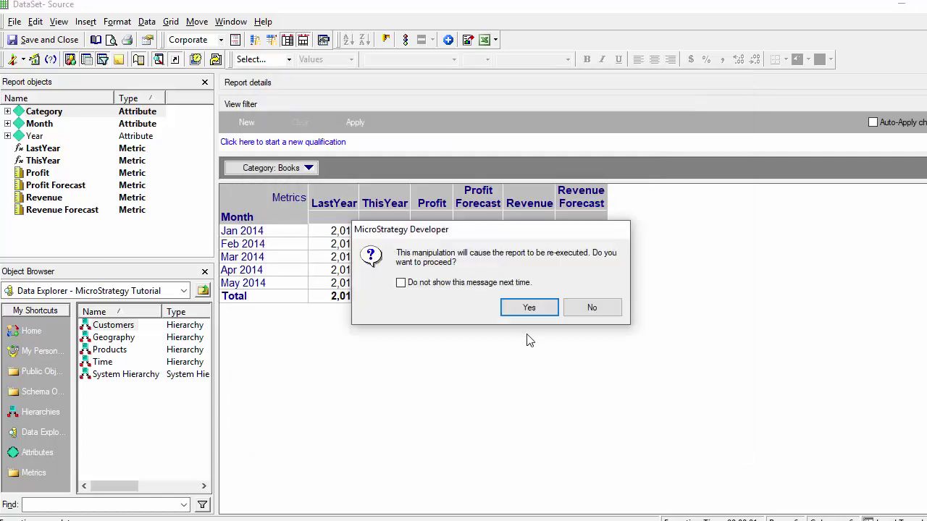
pyautogui.click(531, 309)
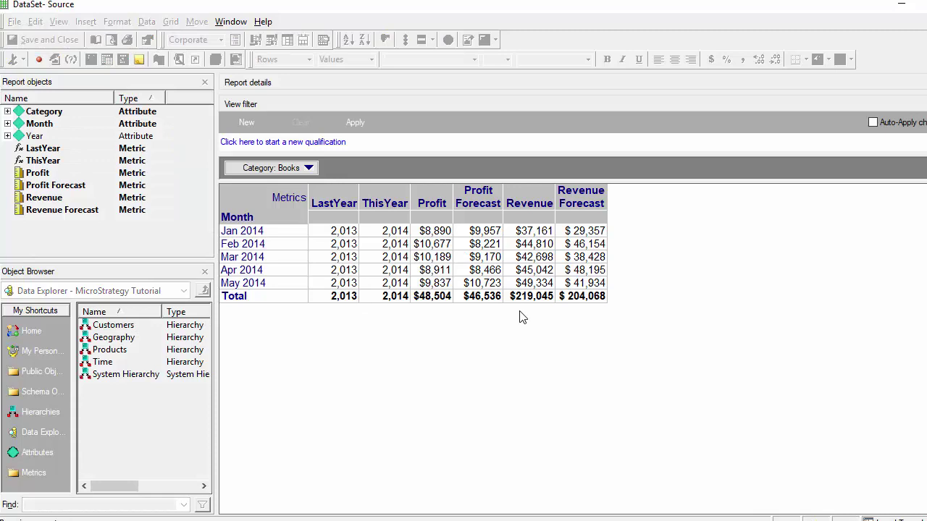
# Step: Drill from the Jan 2014 row into the Local Template report
pyautogui.rightClick(243, 234)
pyautogui.moveTo(289, 240)
pyautogui.moveTo(365, 237)
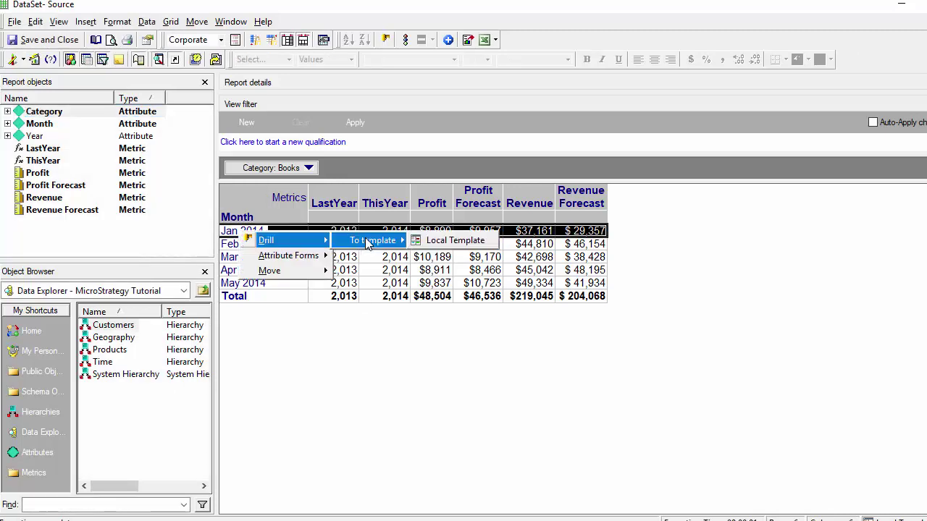
pyautogui.click(438, 242)
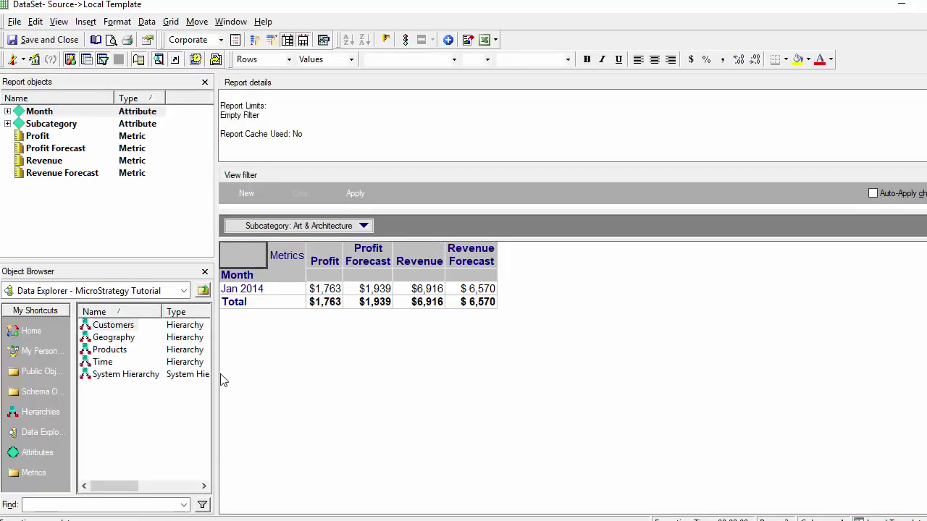
# Step: Add Category to the page-by, re-run the report, and check that its dropdown shows Books
pyautogui.doubleClick(92, 347)
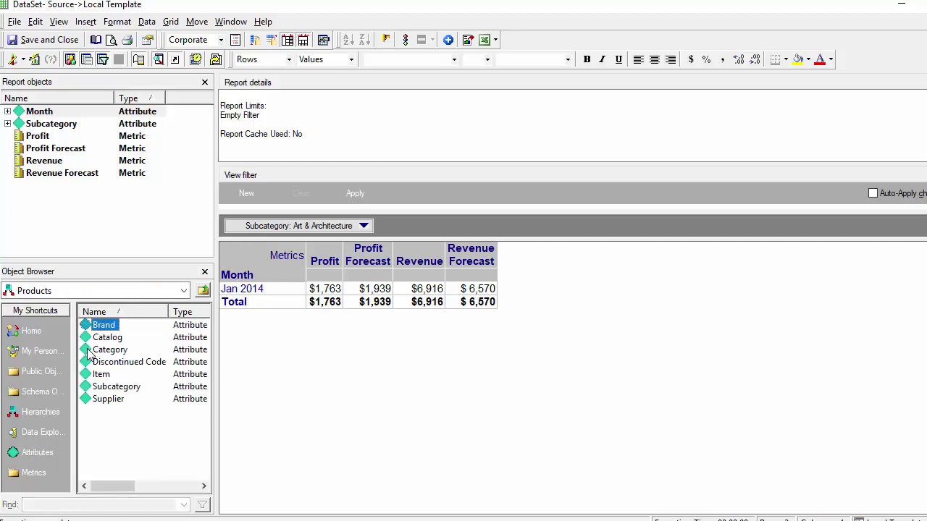
pyautogui.click(90, 351)
pyautogui.moveTo(89, 353); pyautogui.dragTo(221, 233)
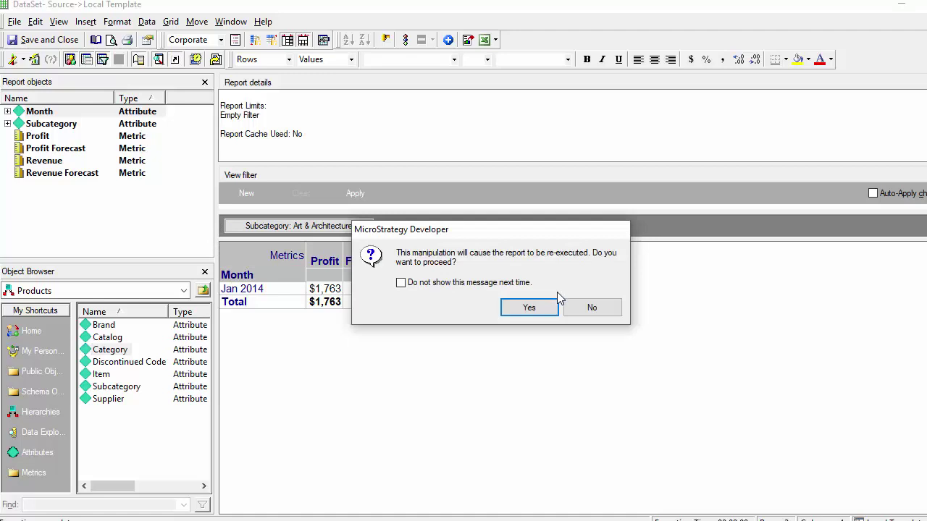
pyautogui.click(533, 309)
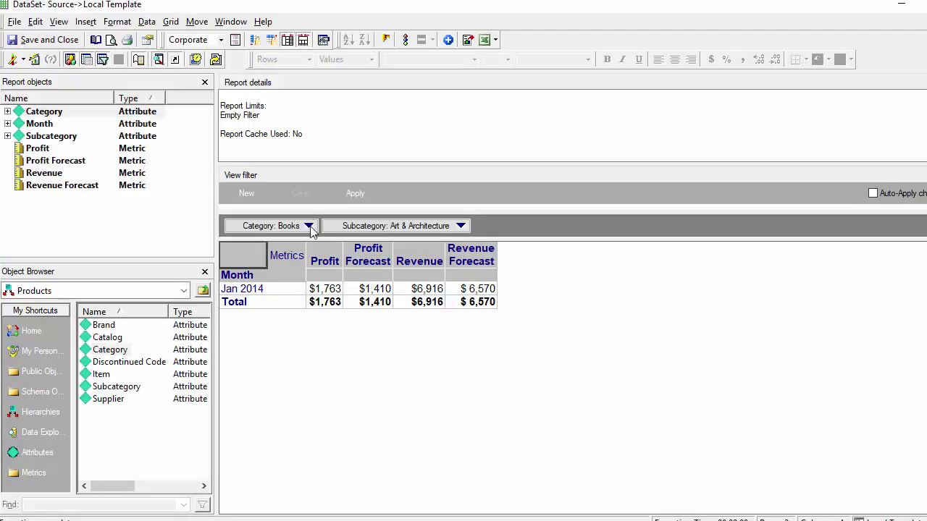
pyautogui.click(309, 227)
pyautogui.click(309, 227)
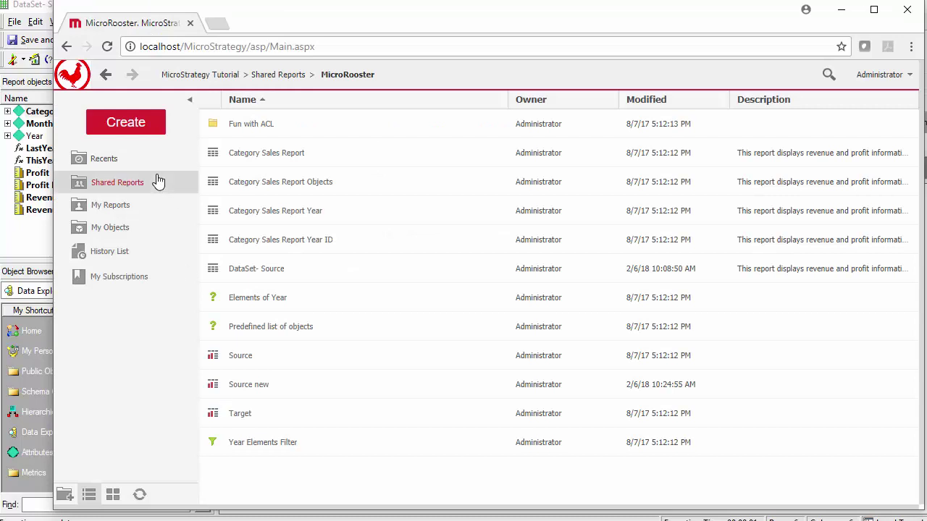
# Step: Start a new blank dashboard document
pyautogui.click(134, 129)
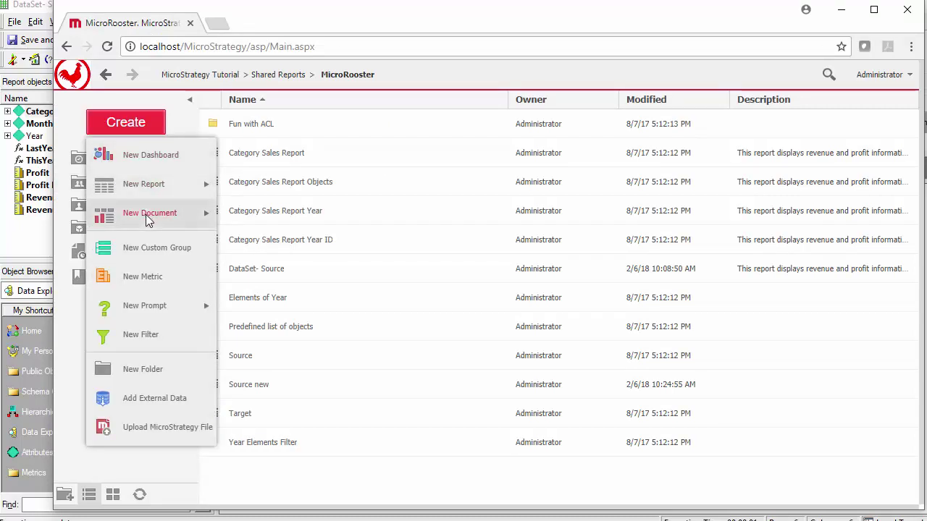
pyautogui.moveTo(150, 213)
pyautogui.click(244, 227)
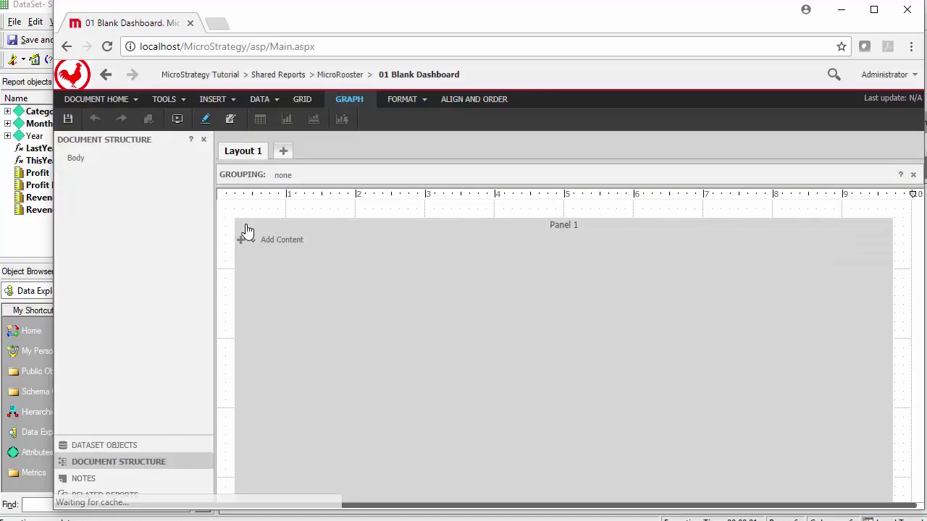
# Step: Add MicroRooster's DataSet- Source as the dataset with Jan–May 2014 months, then open Design Mode
pyautogui.click(275, 101)
pyautogui.click(277, 121)
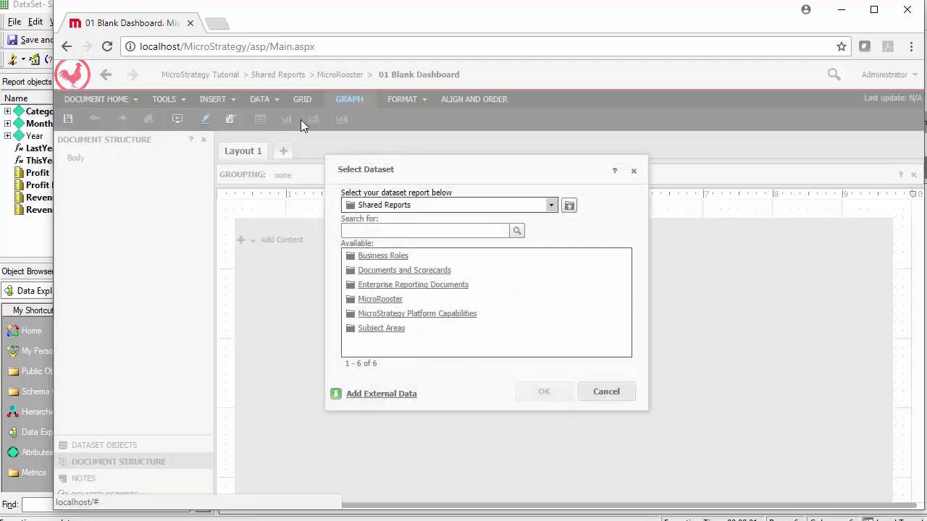
pyautogui.click(379, 299)
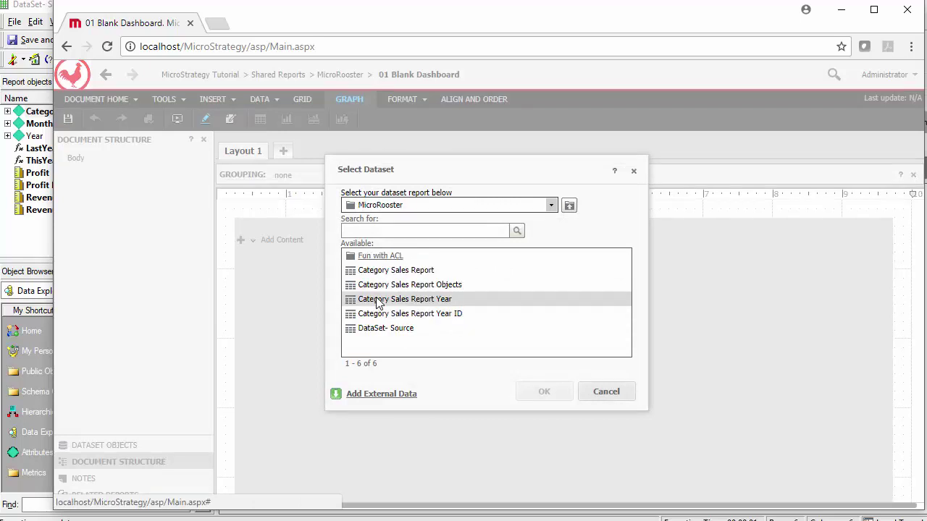
pyautogui.click(384, 330)
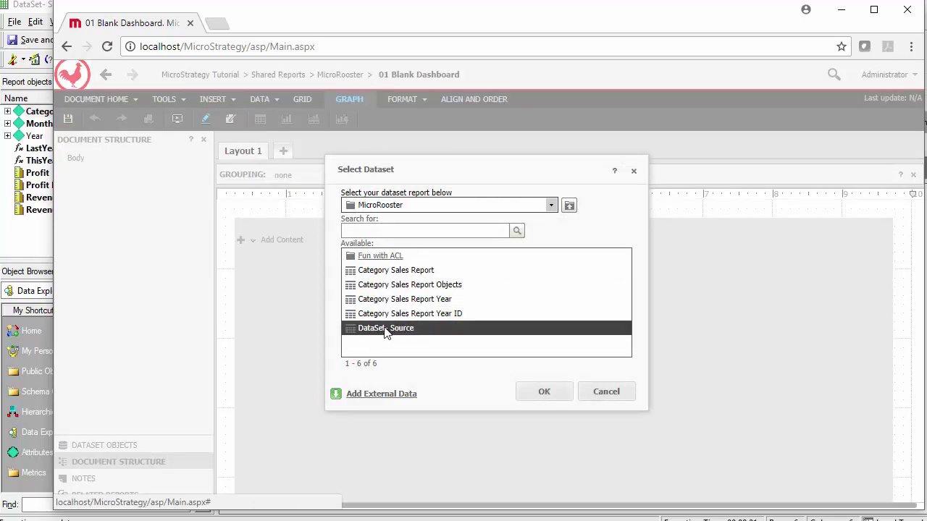
pyautogui.click(540, 391)
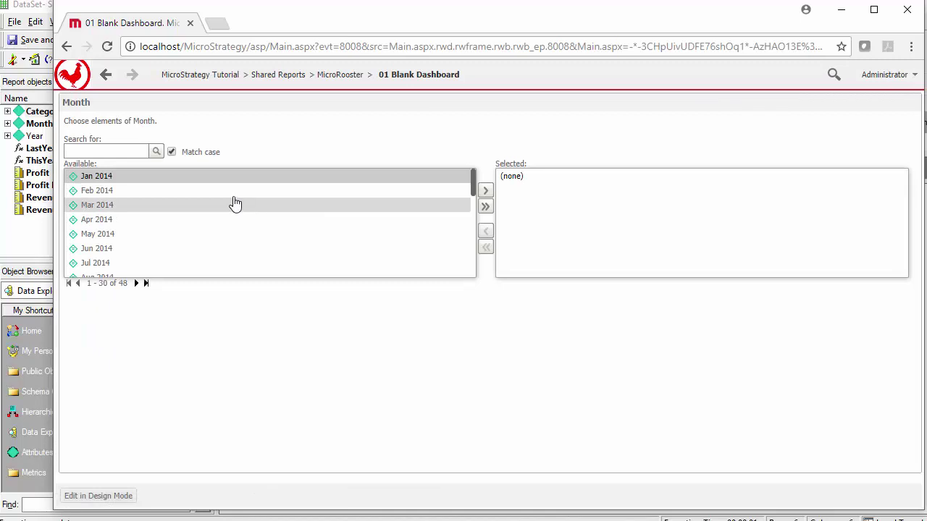
pyautogui.click(483, 191)
pyautogui.click(484, 191)
pyautogui.click(484, 192)
pyautogui.click(484, 191)
pyautogui.click(484, 192)
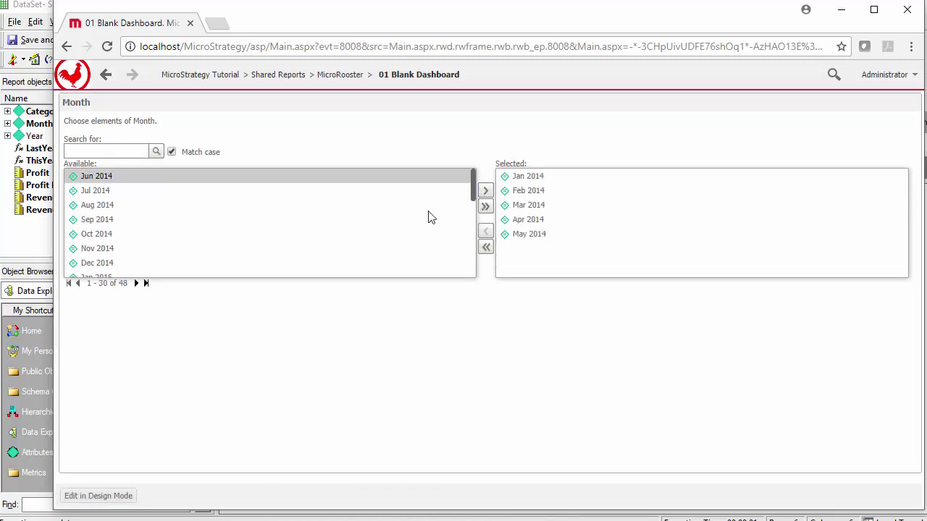
pyautogui.click(104, 494)
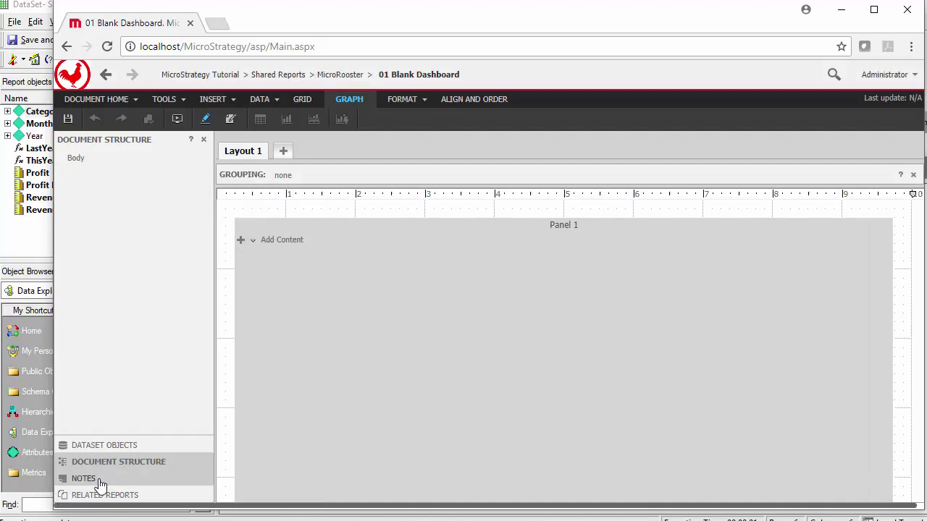
# Step: Drag the whole DataSet- Source dataset onto Panel 1 to create a grid
pyautogui.click(100, 453)
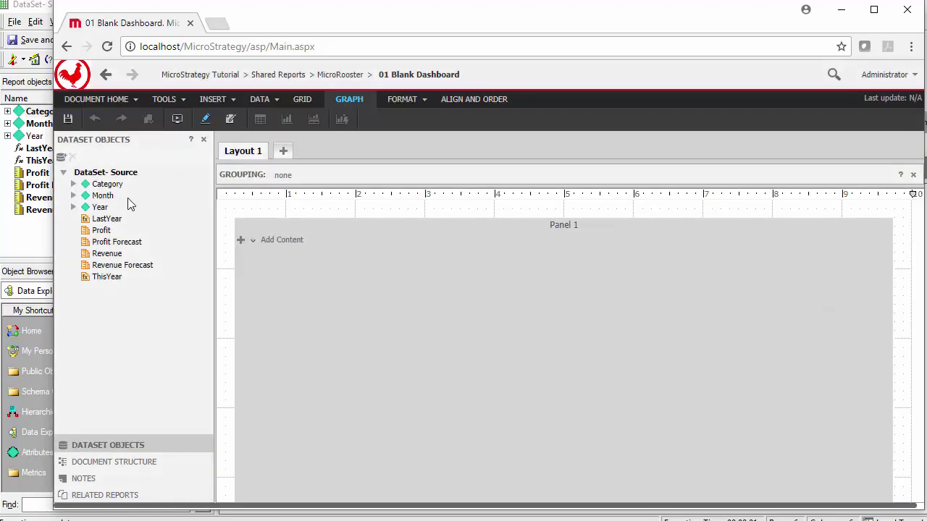
pyautogui.rightClick(107, 174)
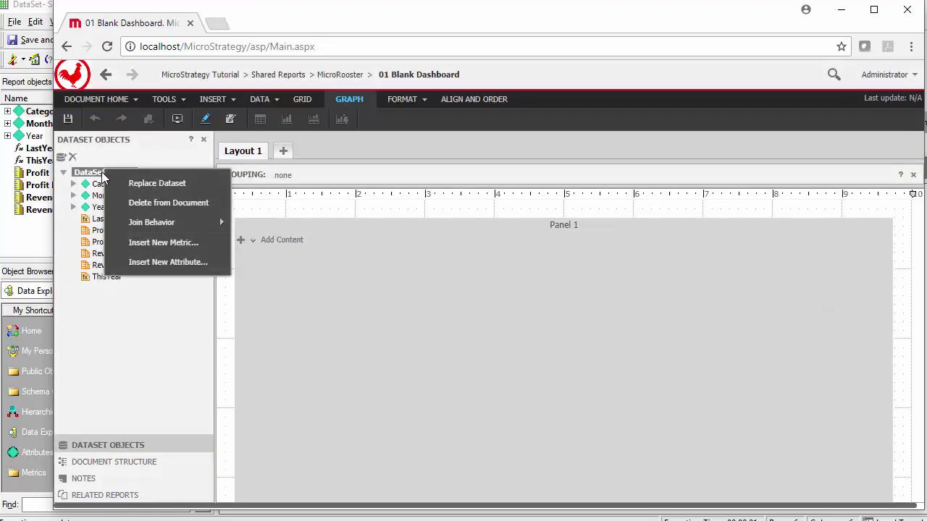
pyautogui.moveTo(100, 176); pyautogui.dragTo(308, 267)
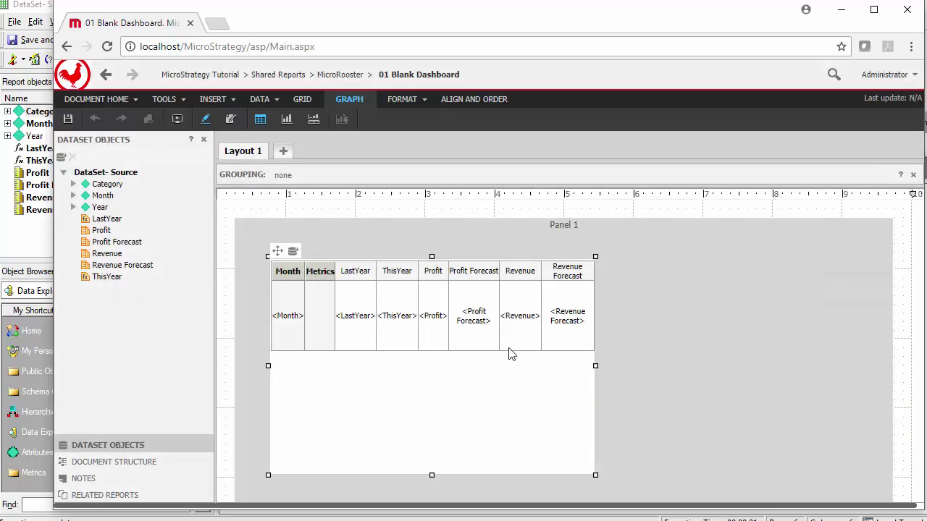
# Step: Select Panel 1 and choose a drop-down selector from Insert > Selector
pyautogui.click(295, 231)
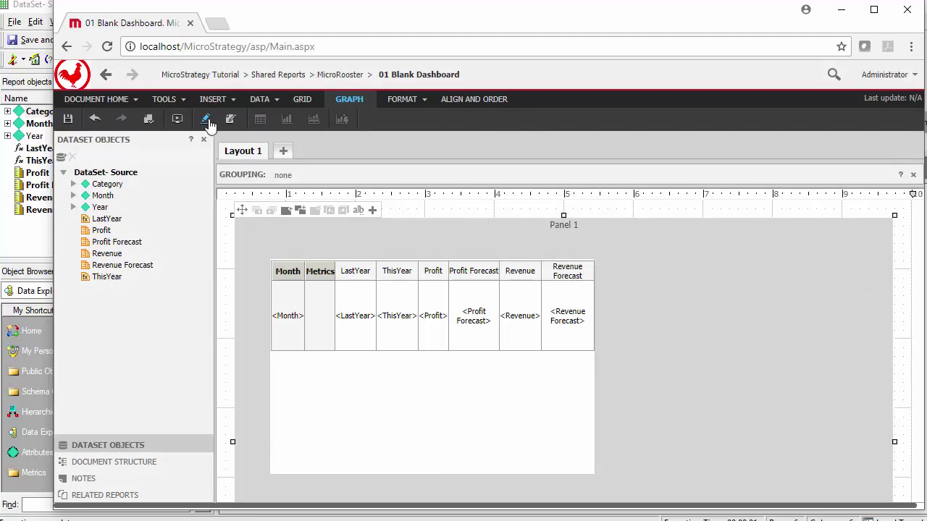
pyautogui.click(192, 102)
pyautogui.click(229, 105)
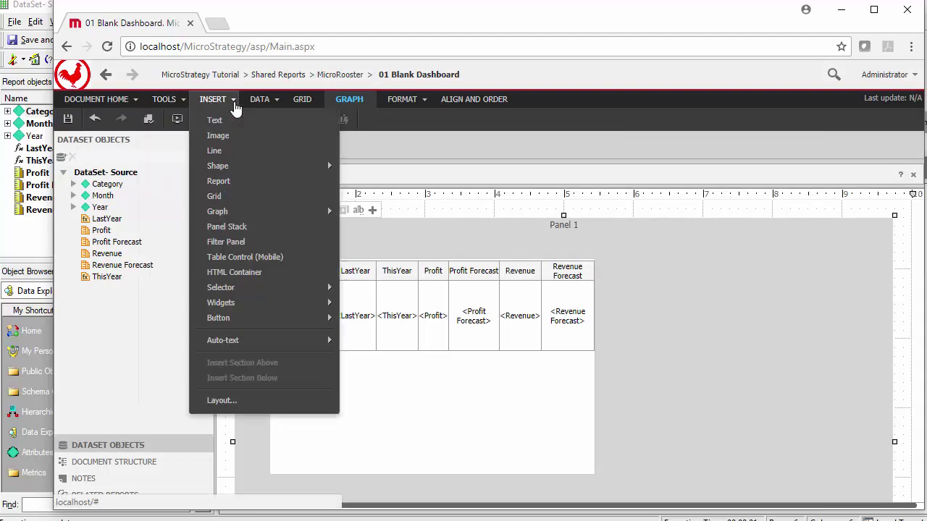
pyautogui.moveTo(269, 290)
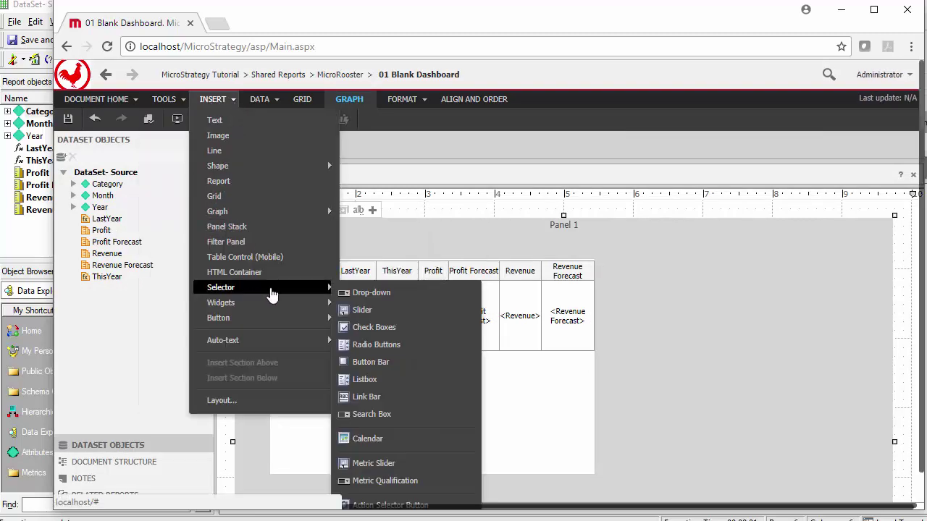
pyautogui.click(352, 290)
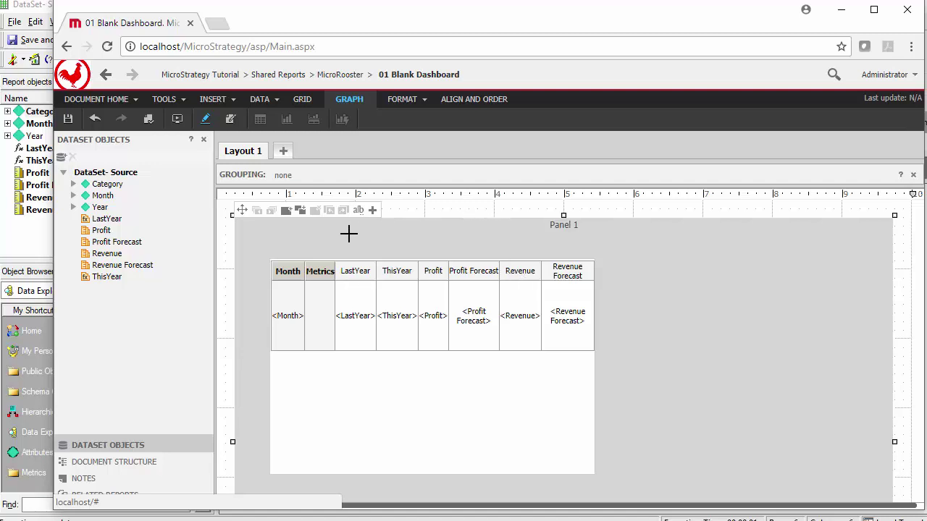
# Step: Place the drop-down right of the grid with Category as its source, applying selections as a filter
pyautogui.click(643, 259)
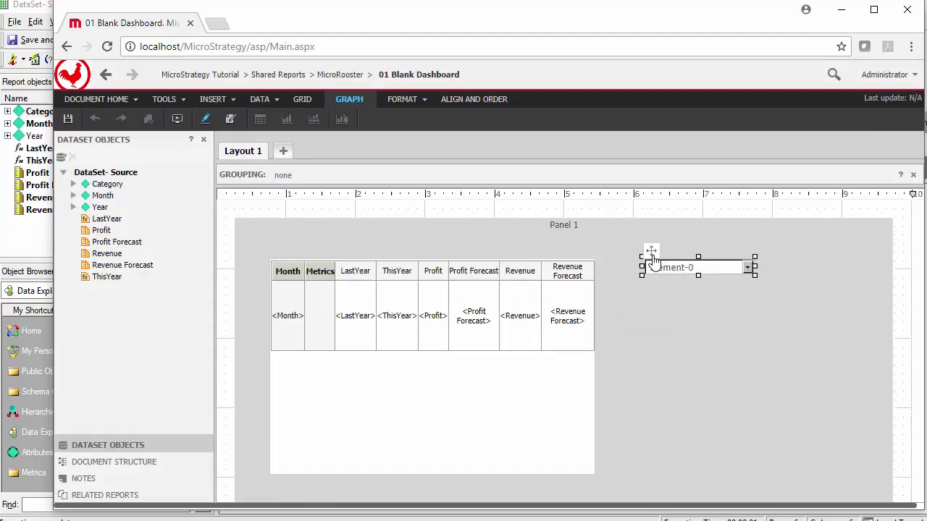
pyautogui.rightClick(652, 262)
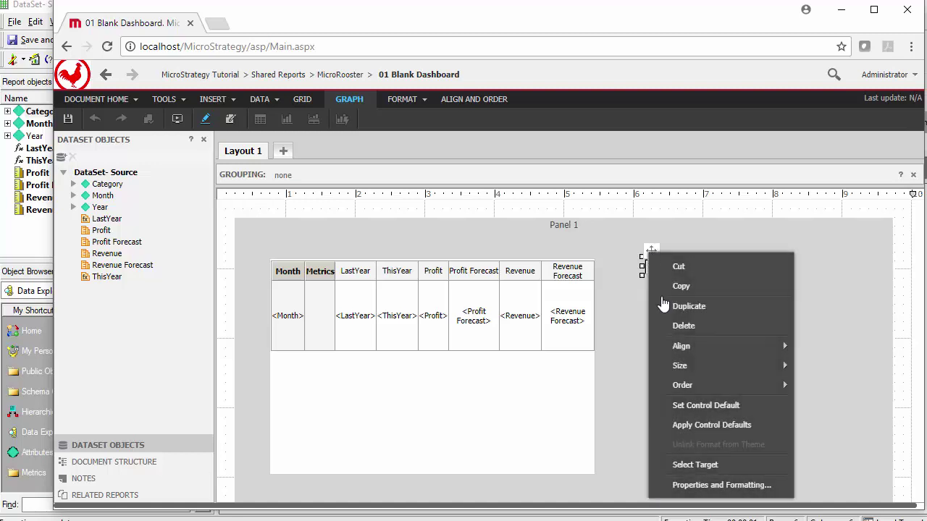
pyautogui.click(692, 486)
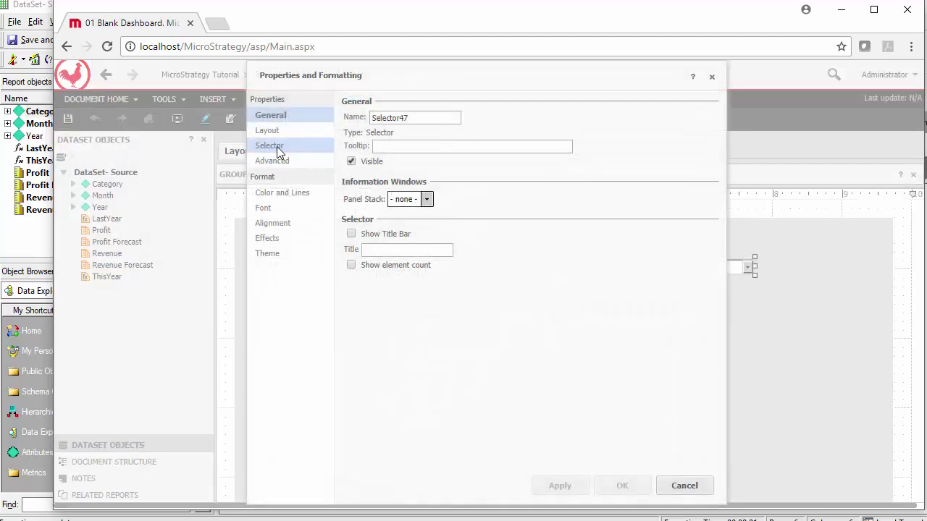
pyautogui.click(275, 146)
pyautogui.click(576, 125)
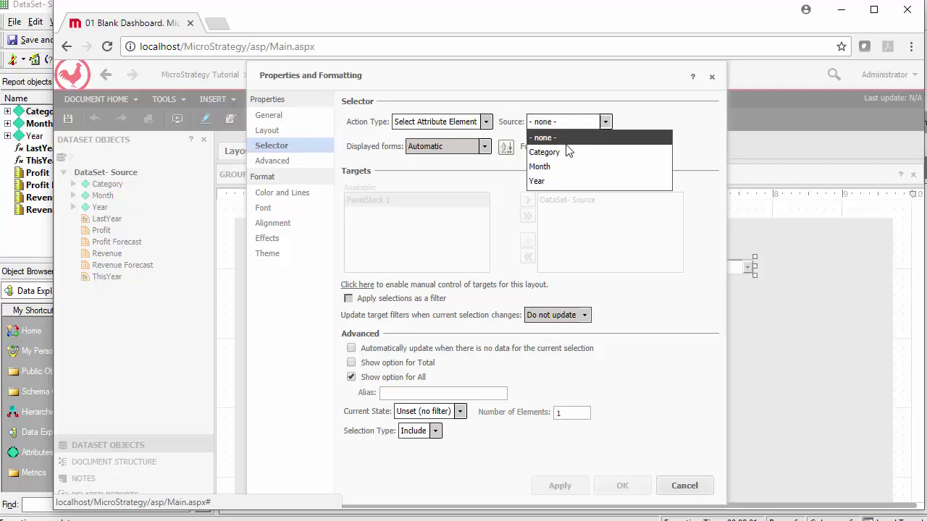
pyautogui.click(555, 152)
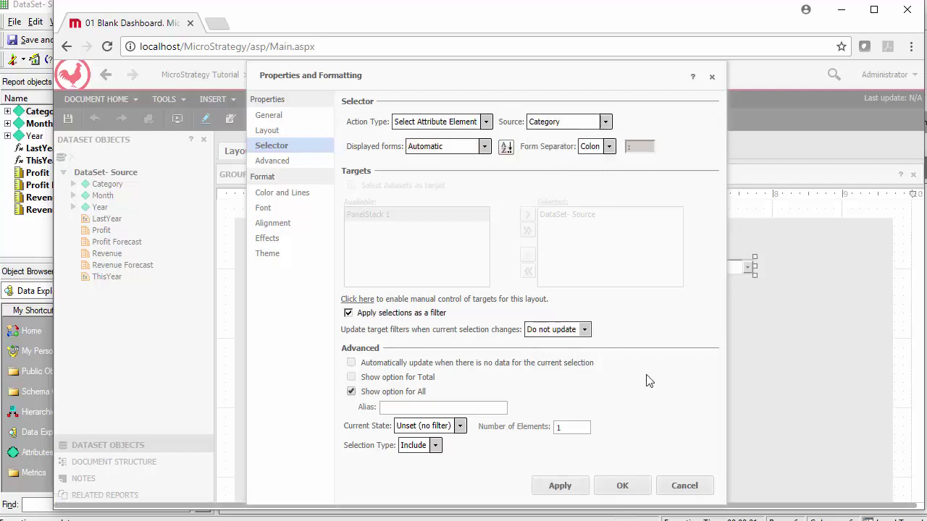
pyautogui.click(610, 488)
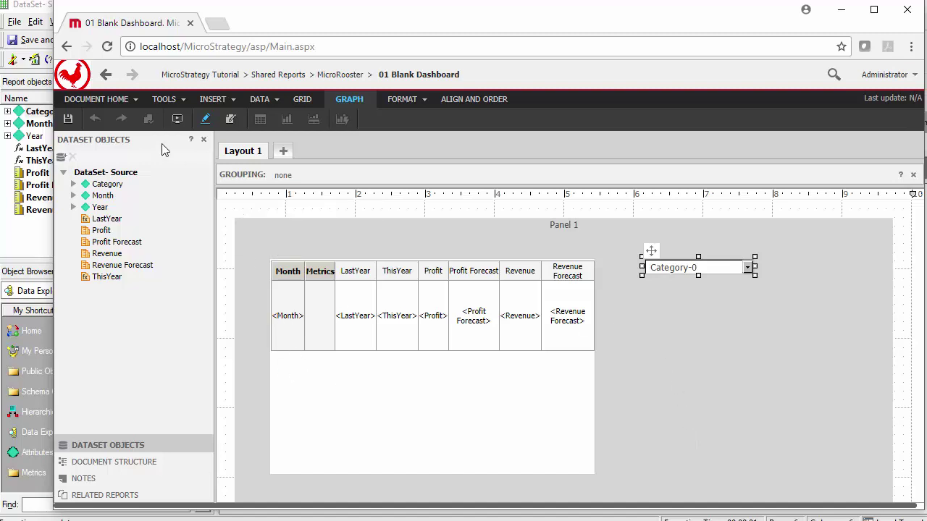
# Step: Switch to presentation mode and pick Books in the Category selector
pyautogui.click(230, 119)
pyautogui.click(840, 232)
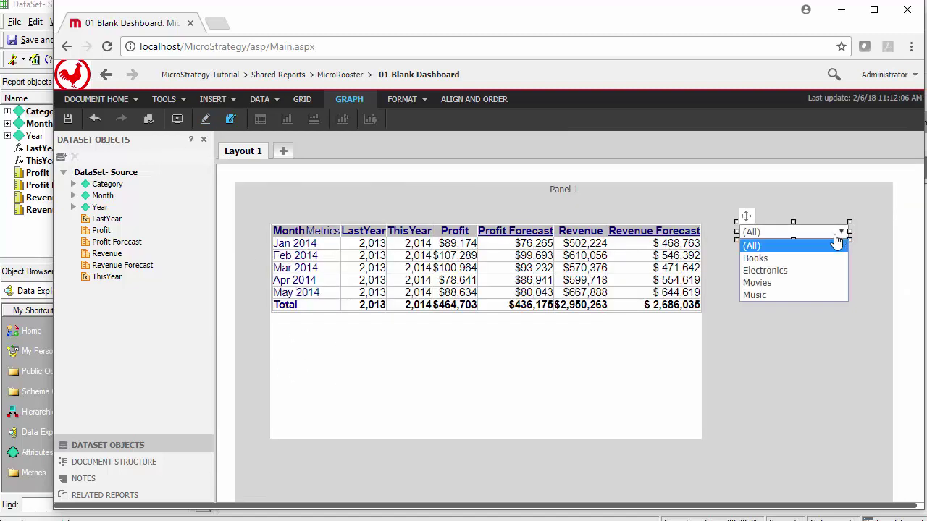
pyautogui.click(757, 262)
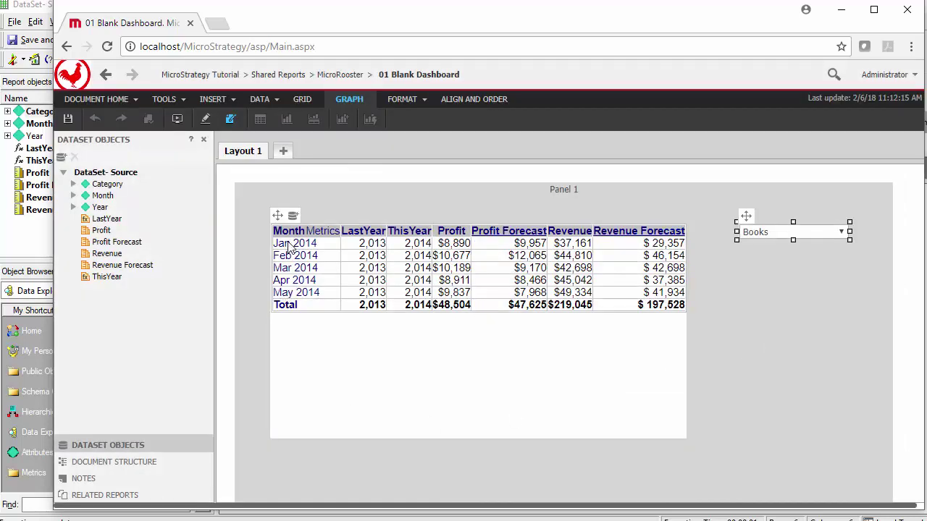
# Step: Drill from the Jan 2014 row into the Local Template report
pyautogui.rightClick(288, 245)
pyautogui.moveTo(390, 253)
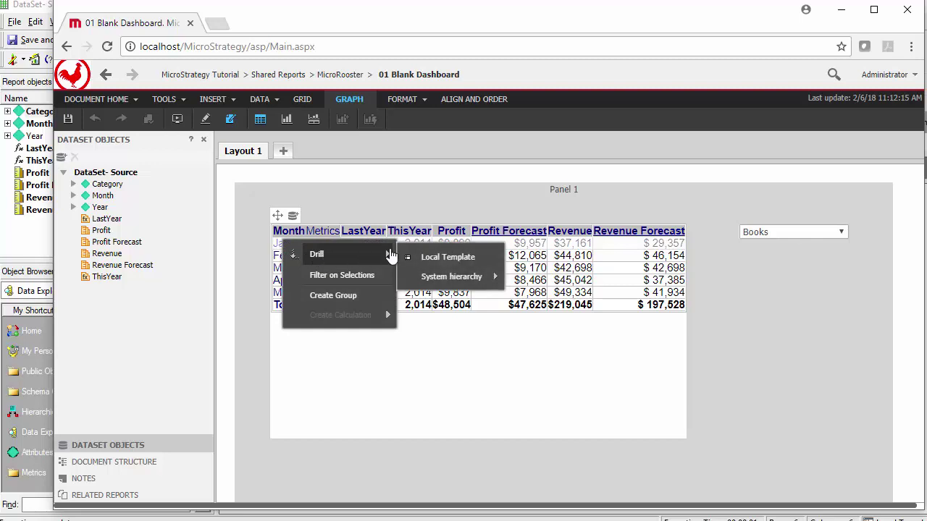
pyautogui.click(424, 265)
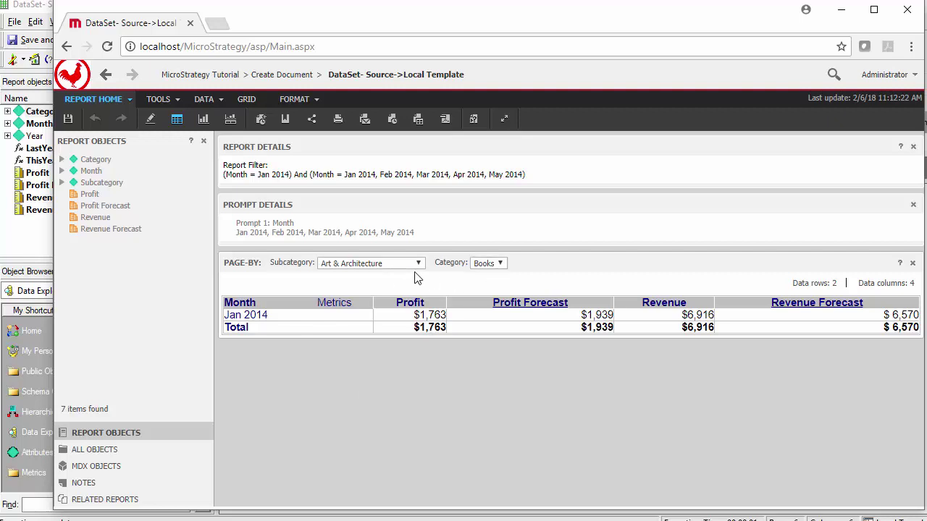
# Step: Move Category before Subcategory in the page-by and keep Books selected
pyautogui.click(481, 266)
pyautogui.moveTo(450, 266); pyautogui.dragTo(325, 269)
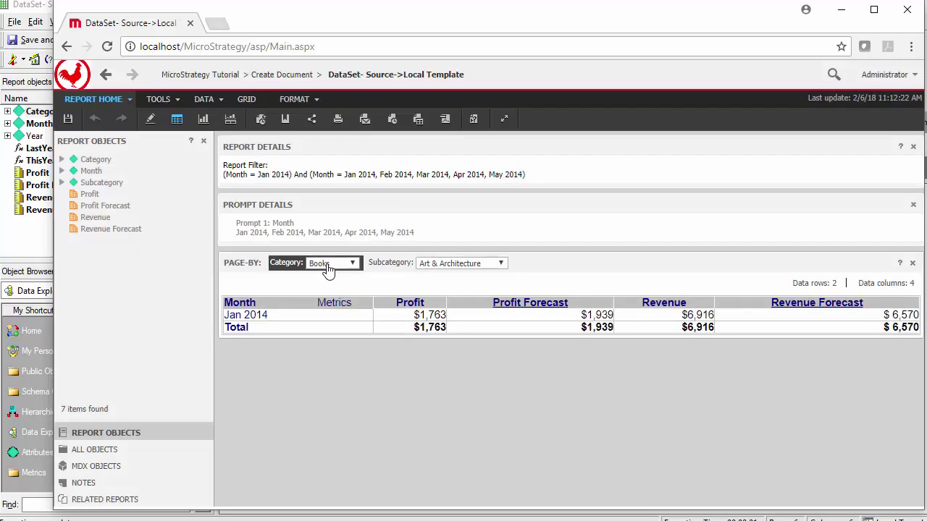
pyautogui.click(327, 265)
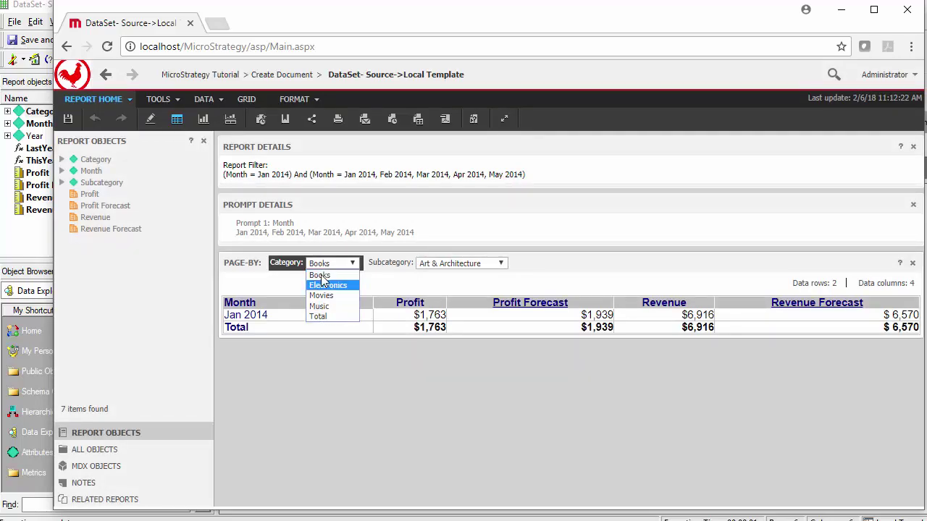
pyautogui.click(271, 279)
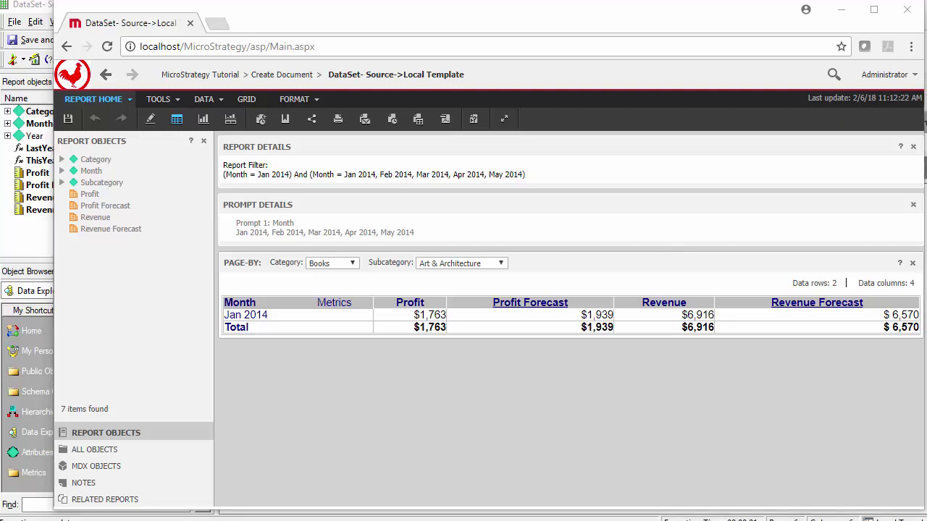
# Step: Glance at the Developer report, then go back to the 01 Blank Dashboard
pyautogui.hotkey('alt', 'Tab')
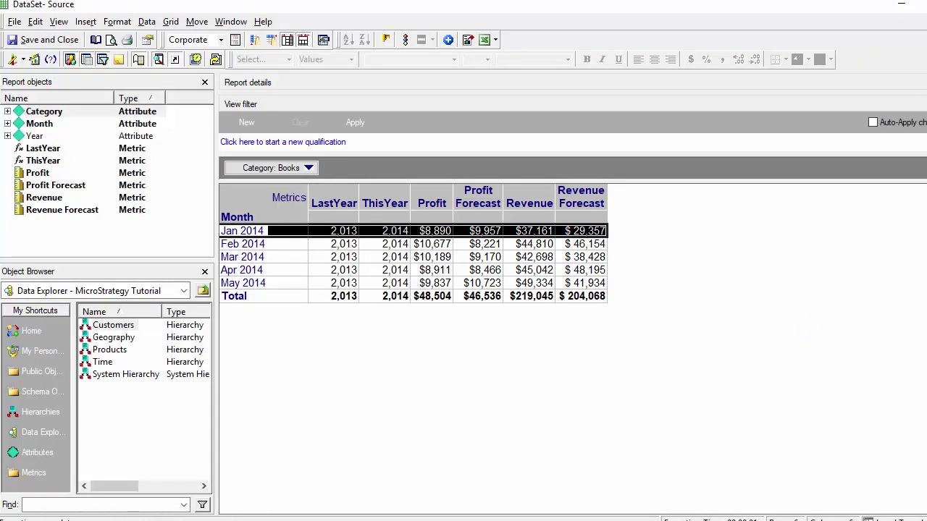
pyautogui.hotkey('alt', 'Tab')
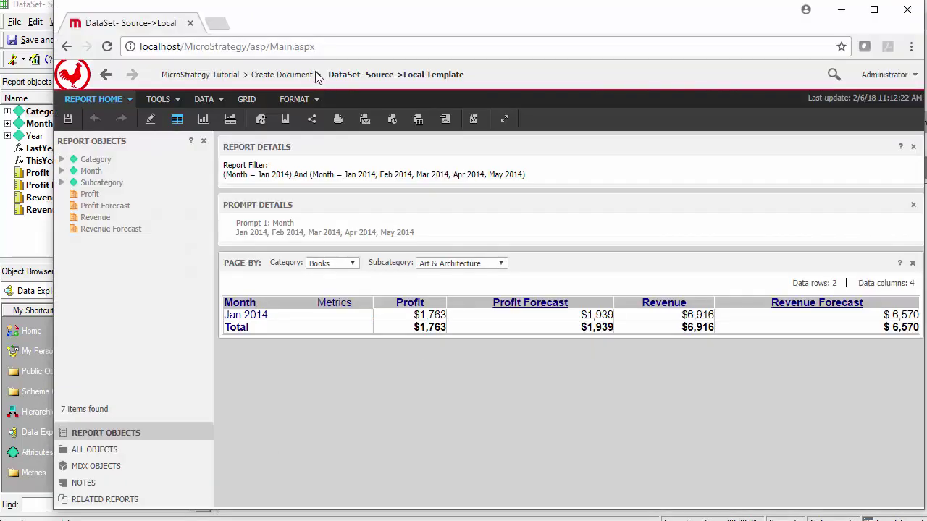
pyautogui.click(106, 74)
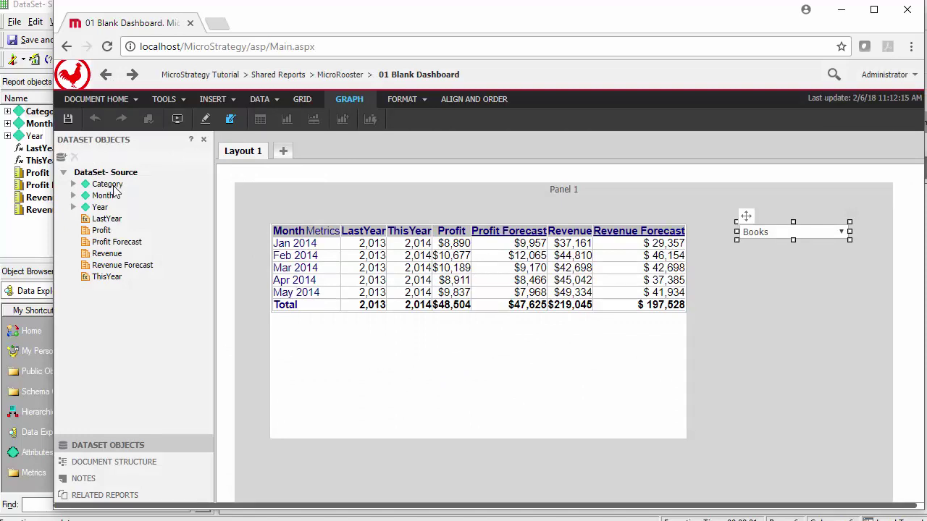
# Step: Add Category to the grid before Month and shrink its column width to 1
pyautogui.moveTo(107, 184); pyautogui.dragTo(283, 245)
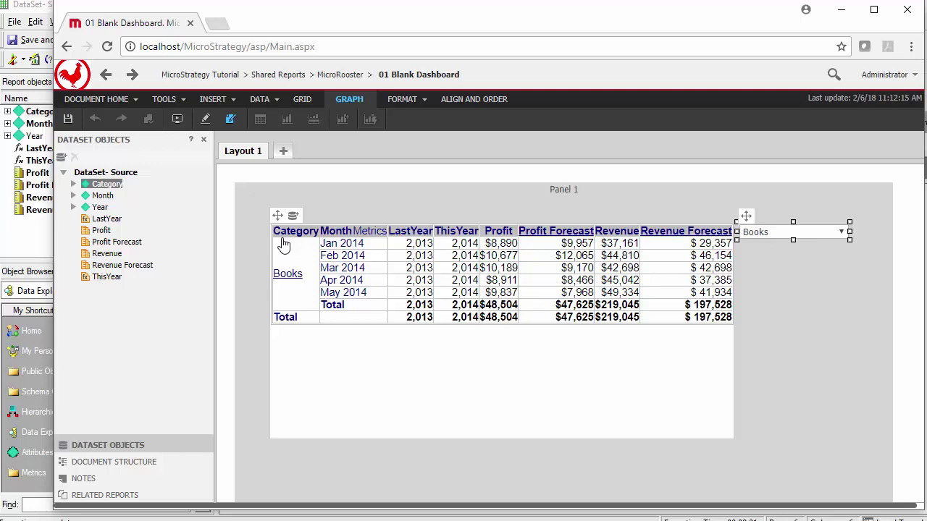
pyautogui.hotkey('ctrl', 'f')
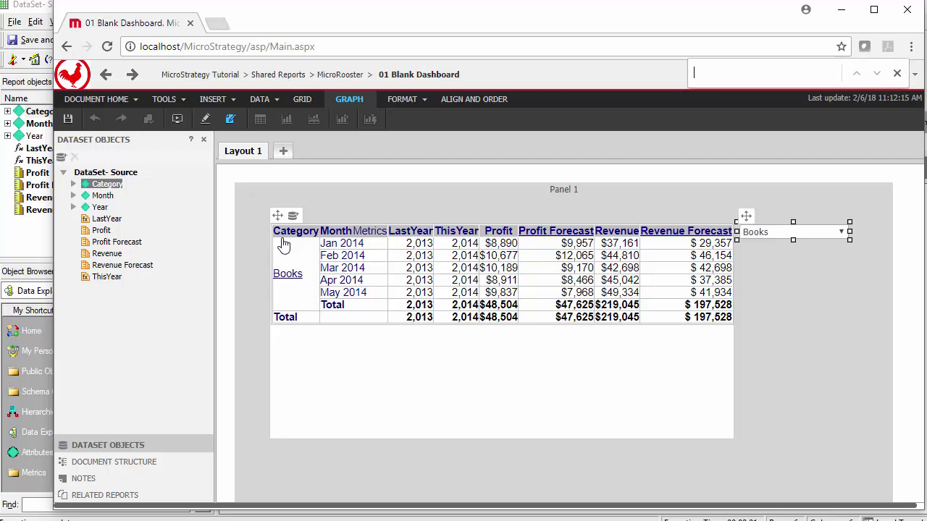
pyautogui.rightClick(291, 250)
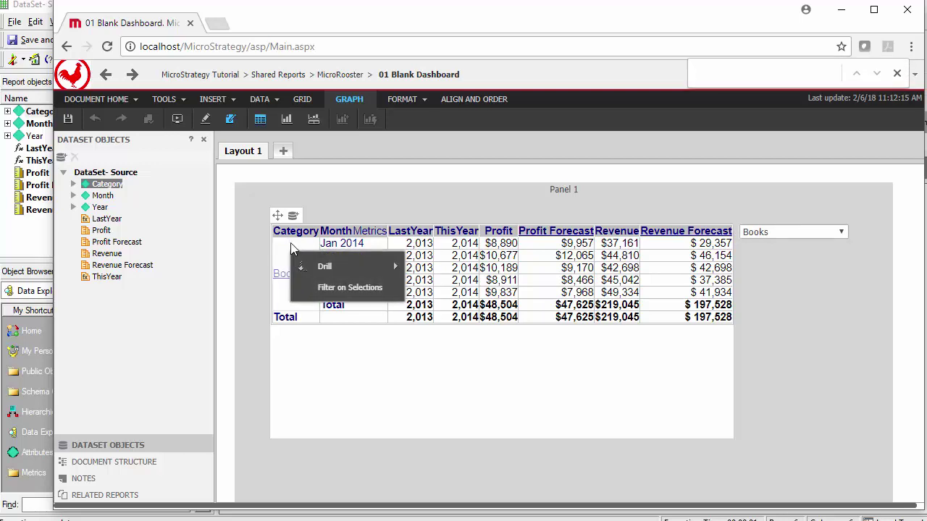
pyautogui.rightClick(291, 234)
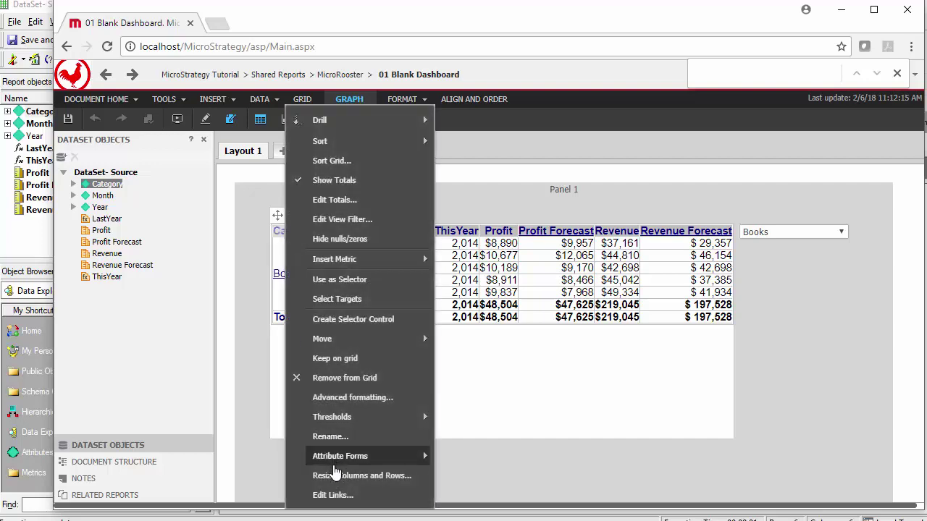
pyautogui.click(336, 475)
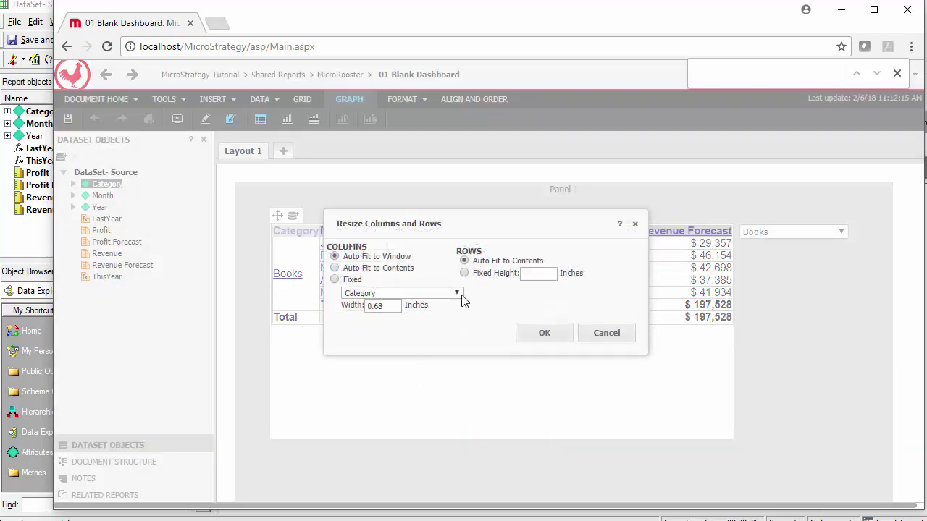
pyautogui.moveTo(393, 306); pyautogui.dragTo(362, 310)
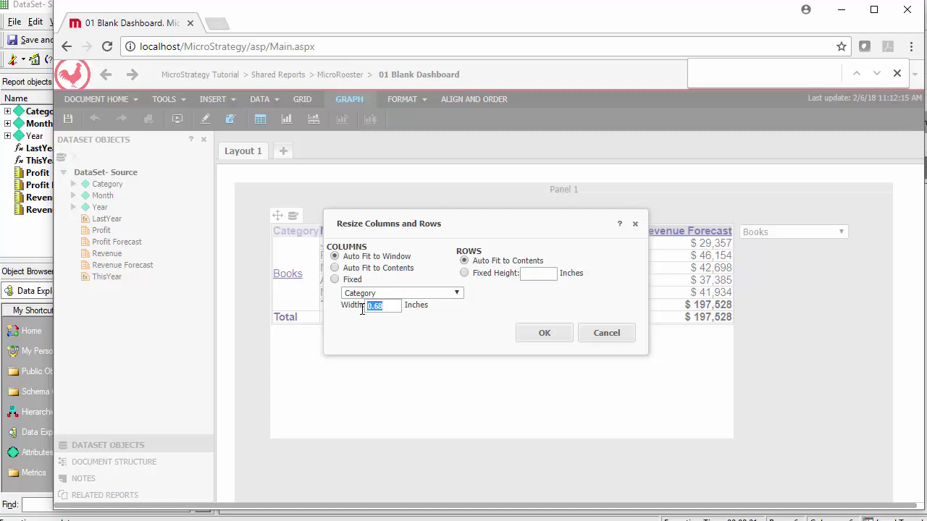
pyautogui.write('1')
pyautogui.click(536, 333)
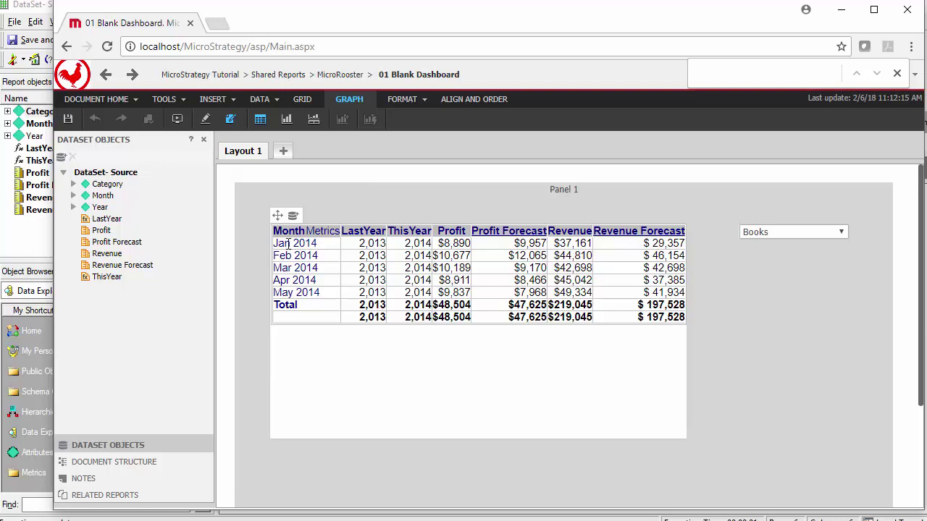
# Step: In the Category selector's properties, untick Show option for All and Apply selections as a filter, and tick Show option for Total
pyautogui.click(790, 231)
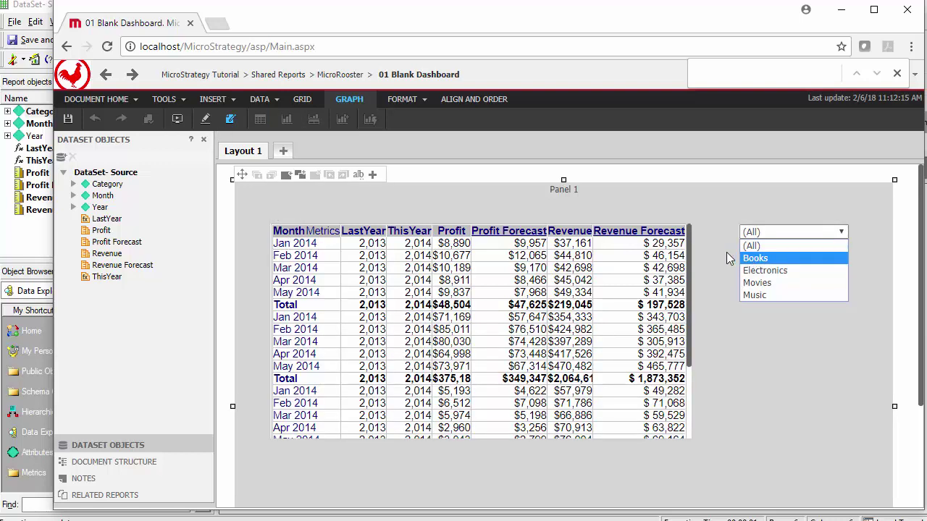
pyautogui.click(721, 243)
pyautogui.rightClick(749, 239)
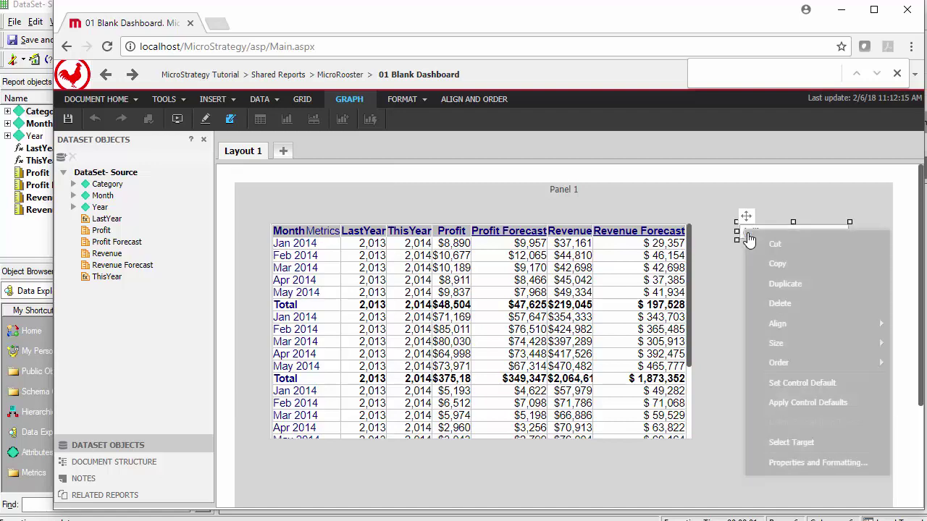
pyautogui.click(794, 463)
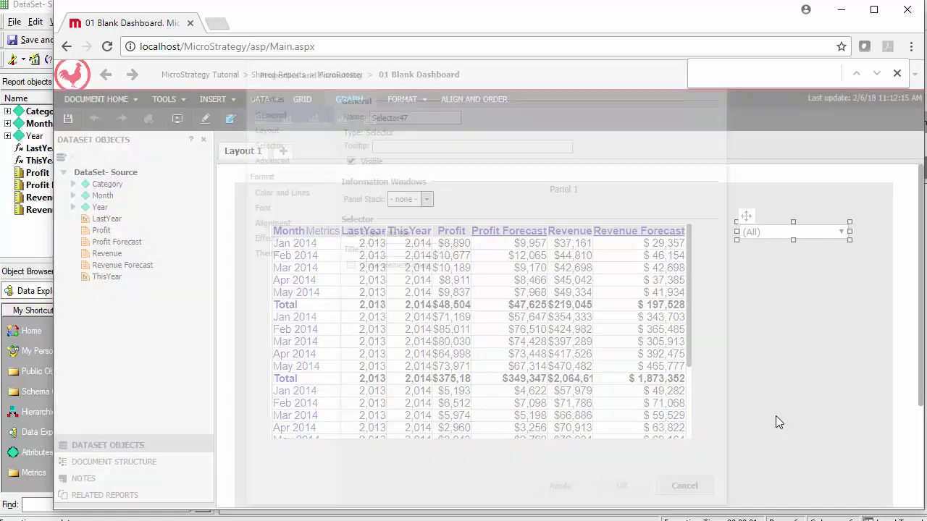
pyautogui.click(277, 146)
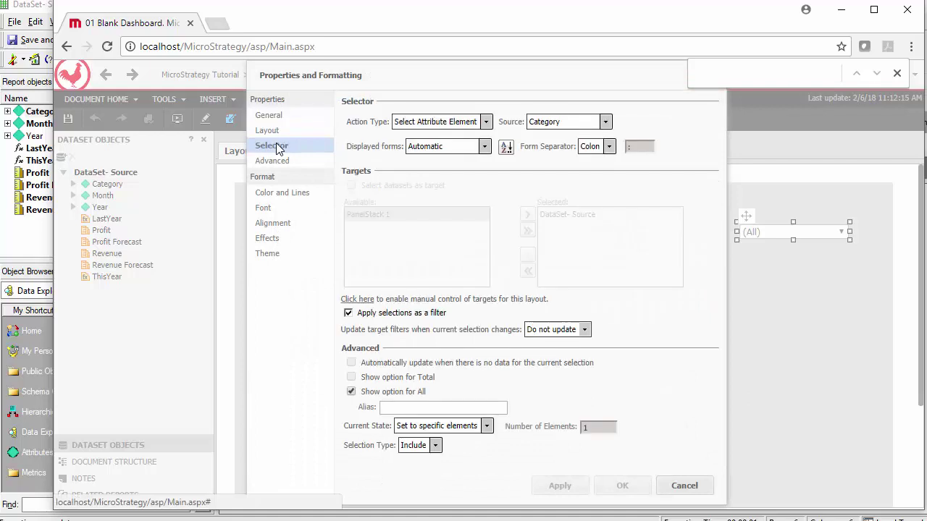
pyautogui.click(351, 392)
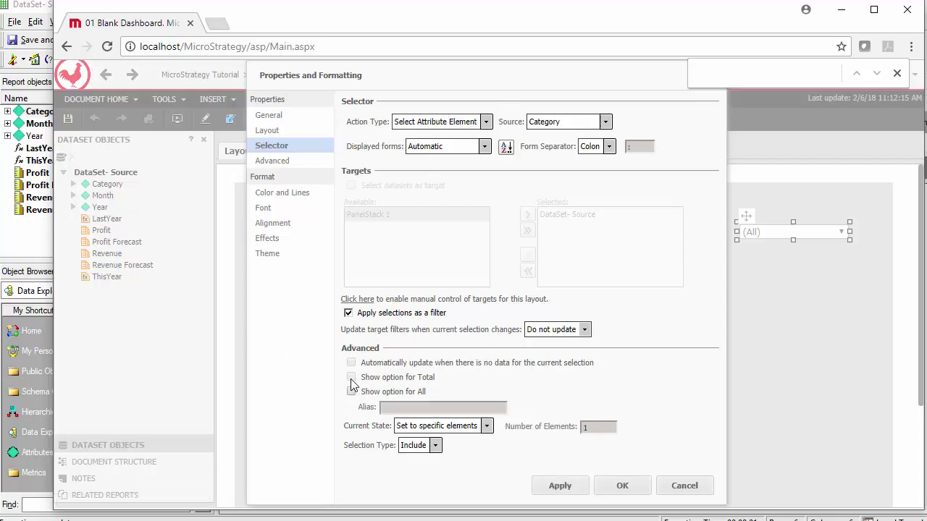
pyautogui.click(348, 313)
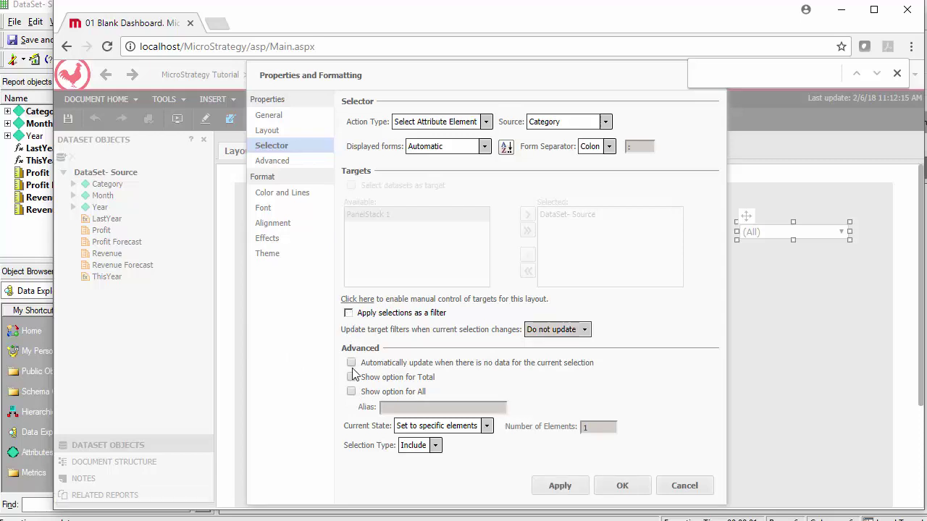
pyautogui.click(352, 378)
pyautogui.click(623, 488)
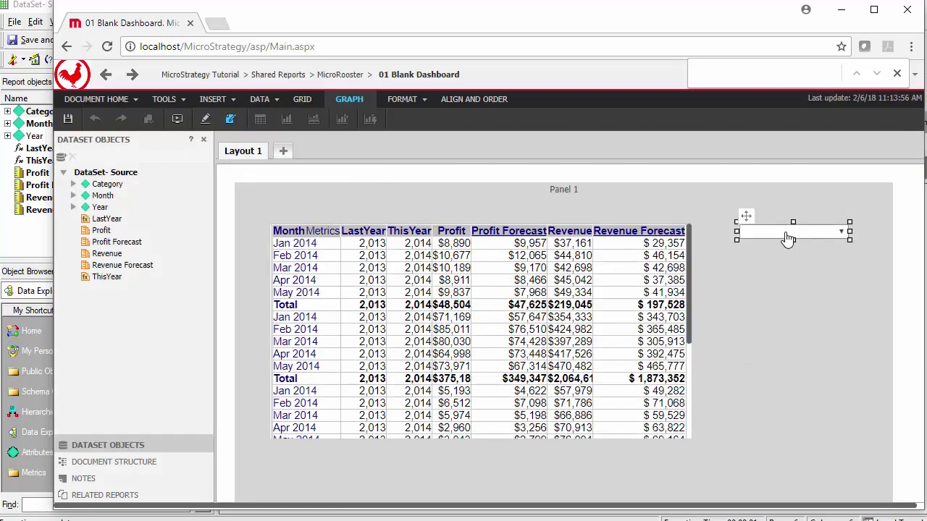
# Step: Test the Category selector with Books and Total, then set it back to Books
pyautogui.click(788, 233)
pyautogui.click(765, 263)
pyautogui.click(767, 233)
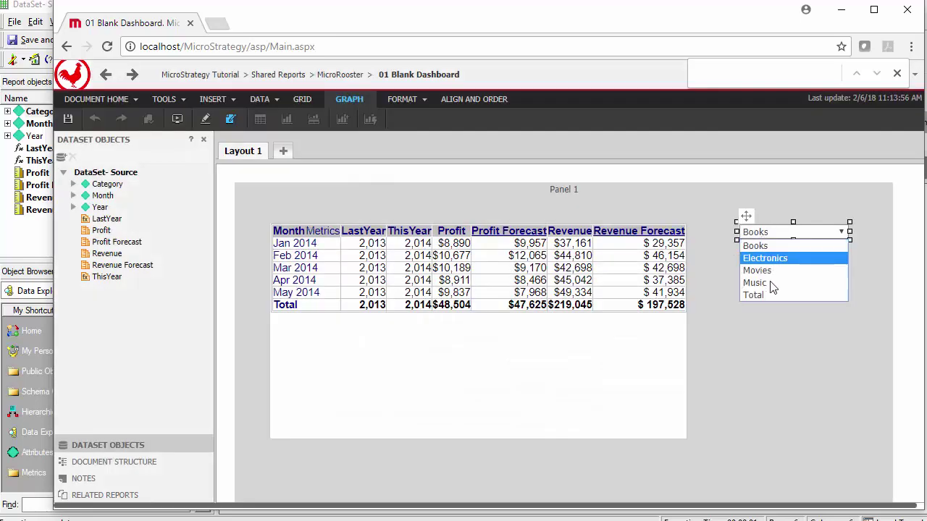
pyautogui.click(761, 296)
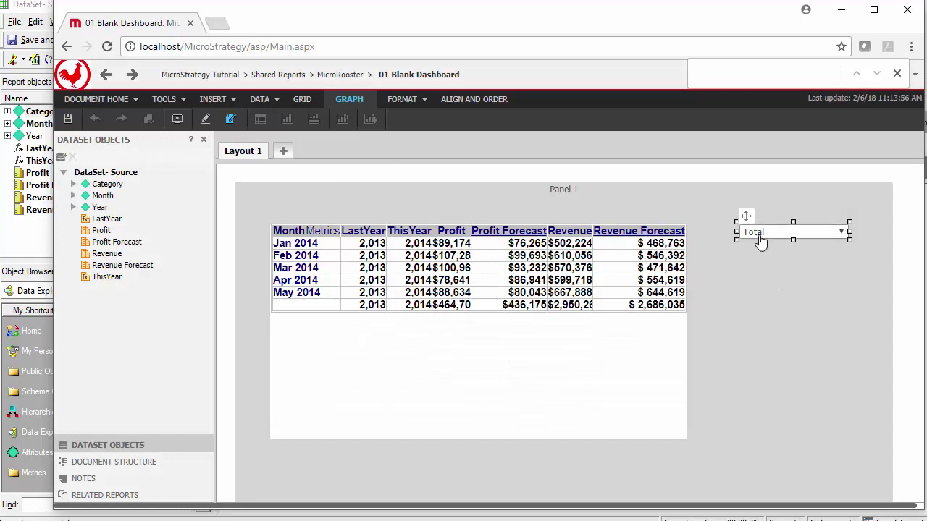
pyautogui.click(759, 238)
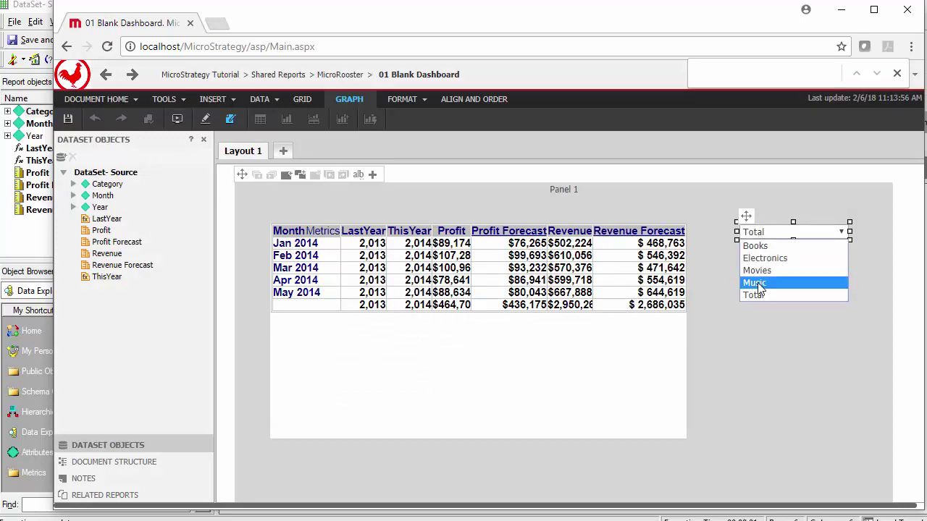
pyautogui.click(754, 247)
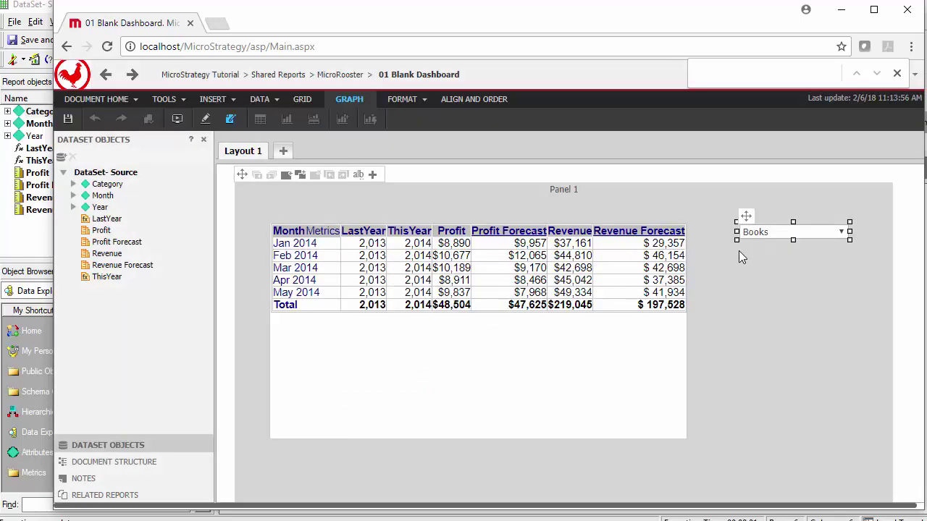
# Step: Drill from Jan 2014 into Local Template and put Category before Subcategory in page-by
pyautogui.click(302, 249)
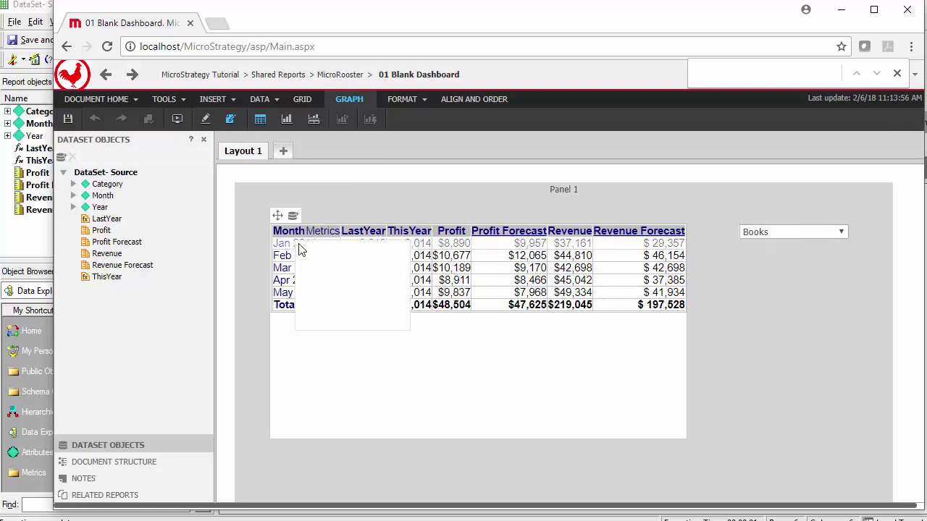
pyautogui.moveTo(329, 257)
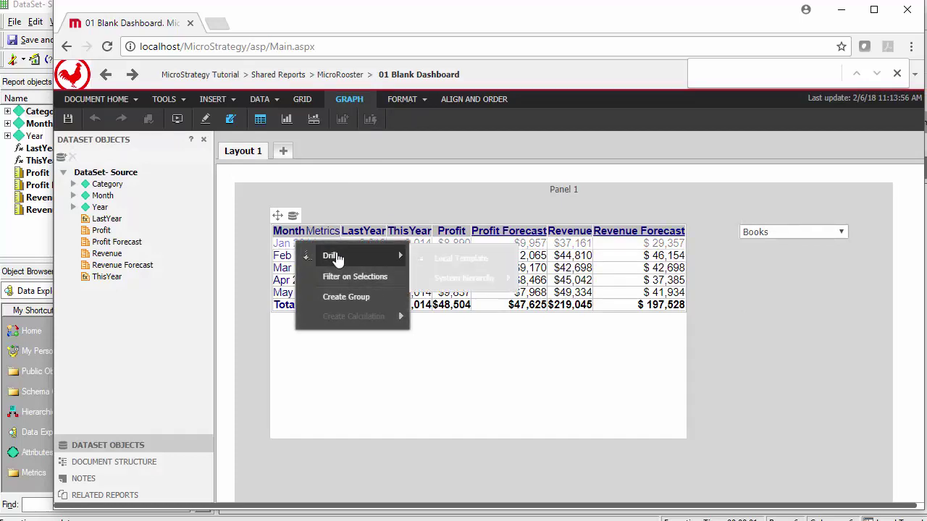
pyautogui.click(429, 261)
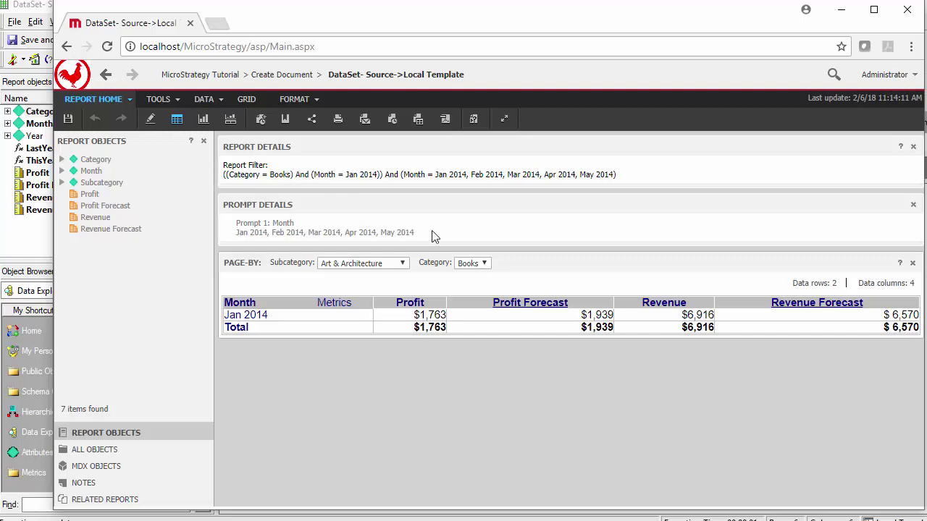
pyautogui.moveTo(434, 261); pyautogui.dragTo(316, 275)
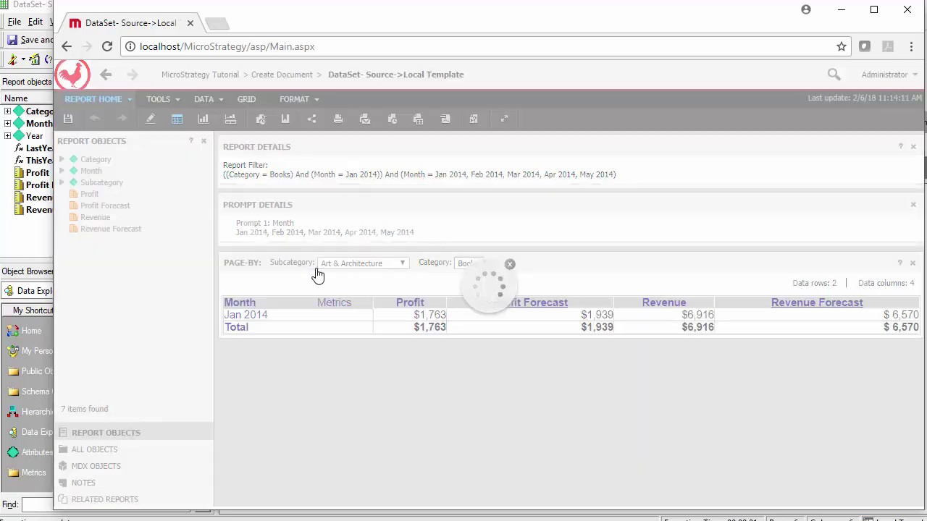